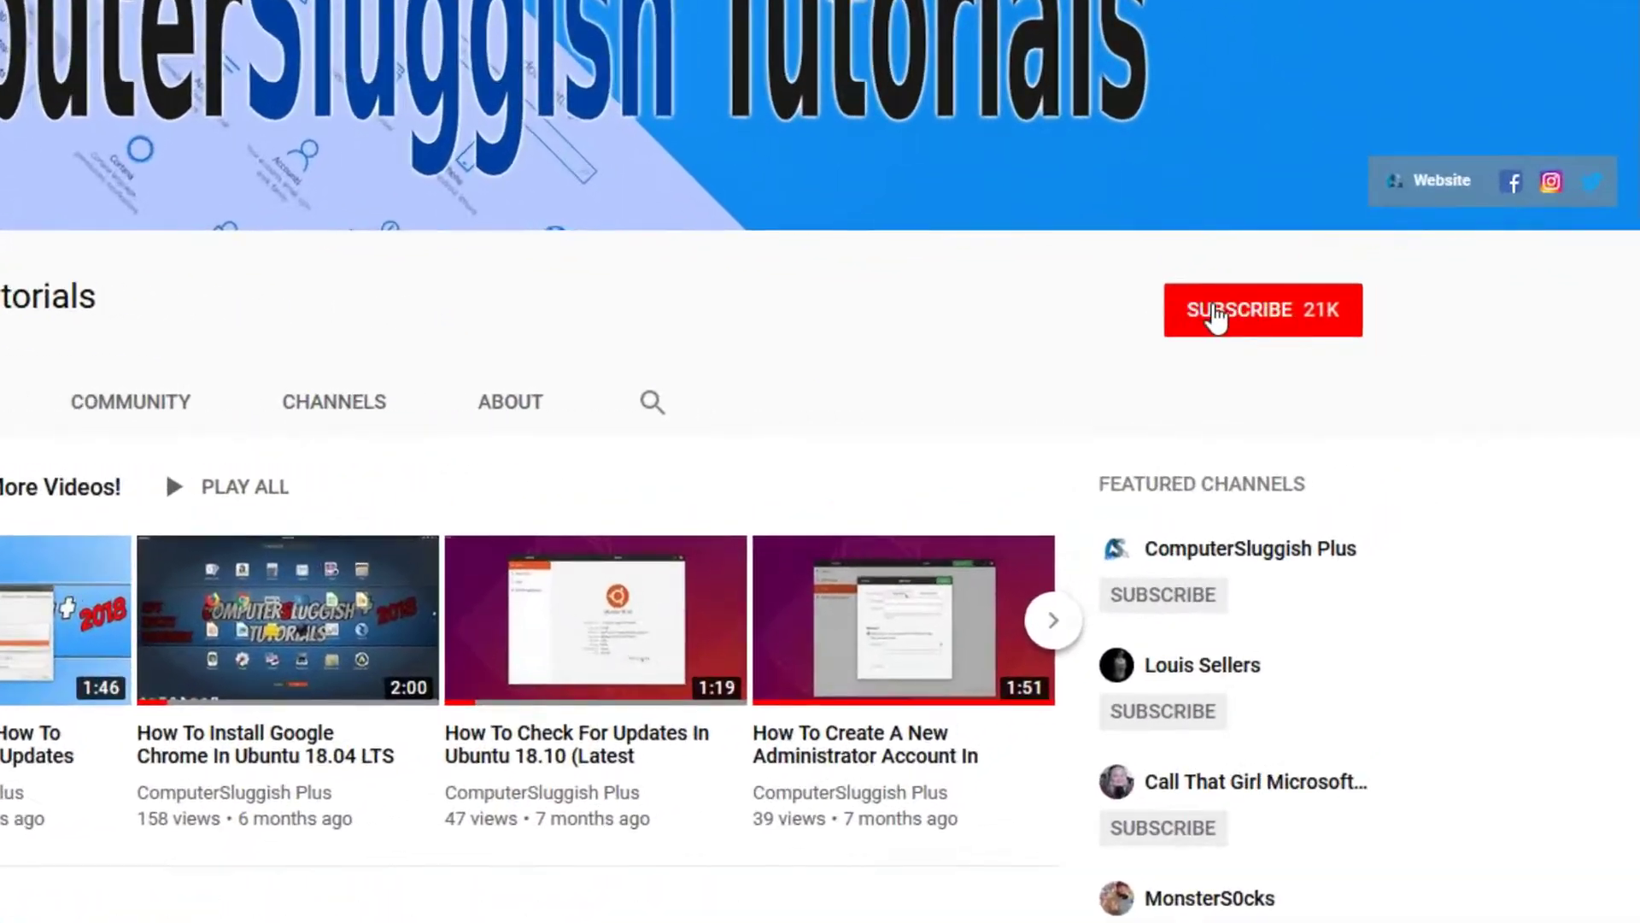
- Subscribe to ComputerSluggish Tutorials and set its bell to All notifications
click(1278, 323)
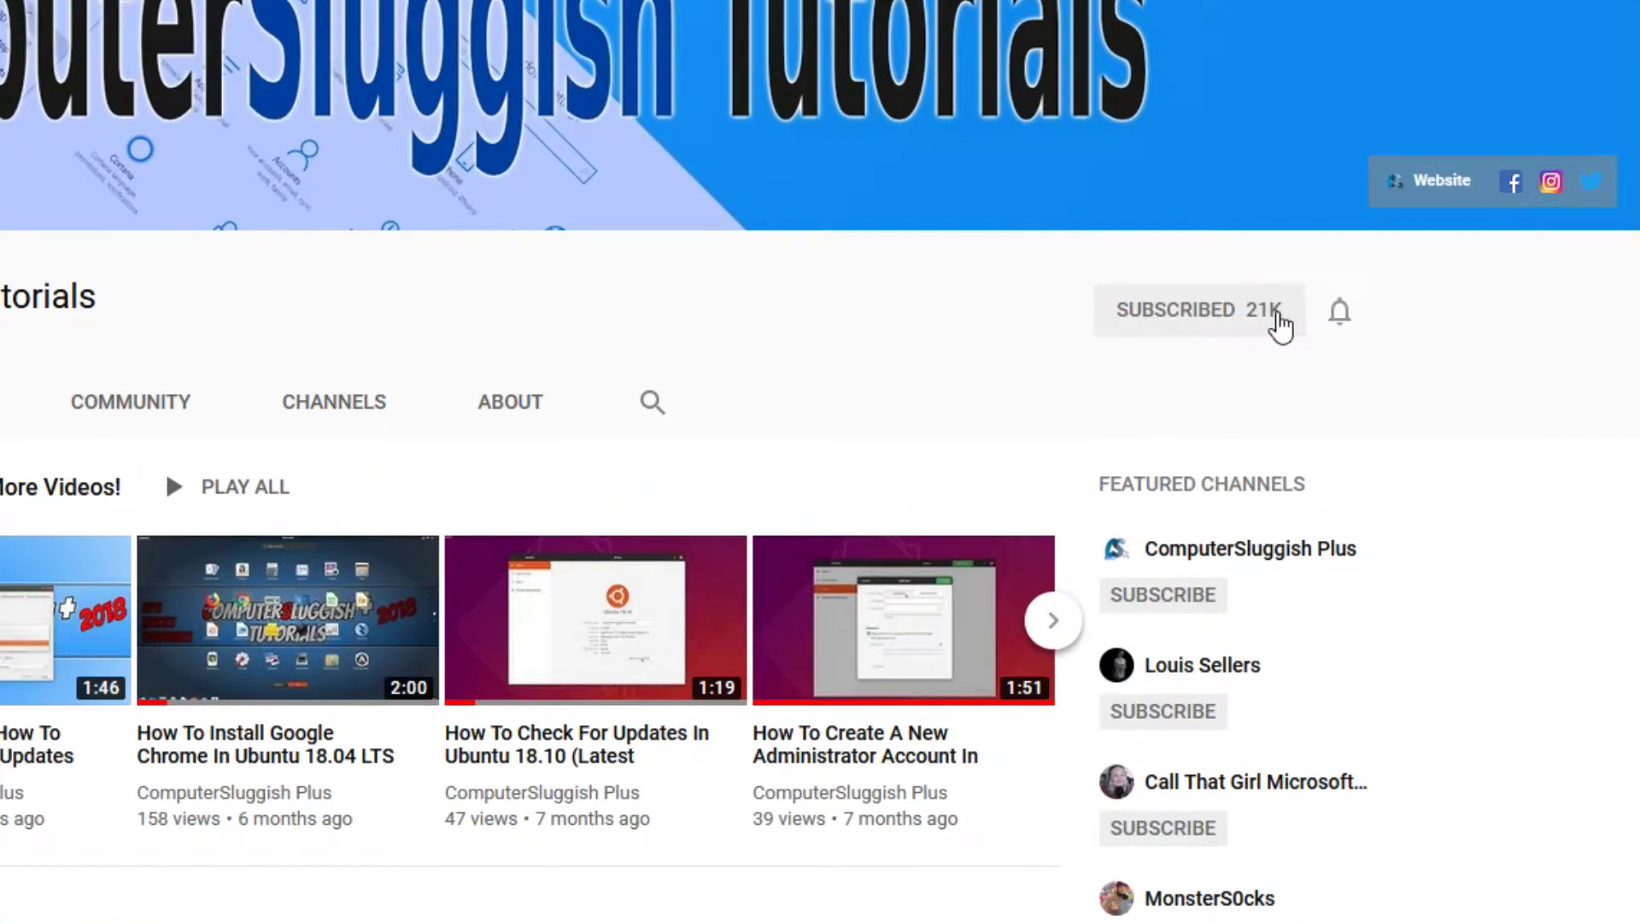
click(1341, 322)
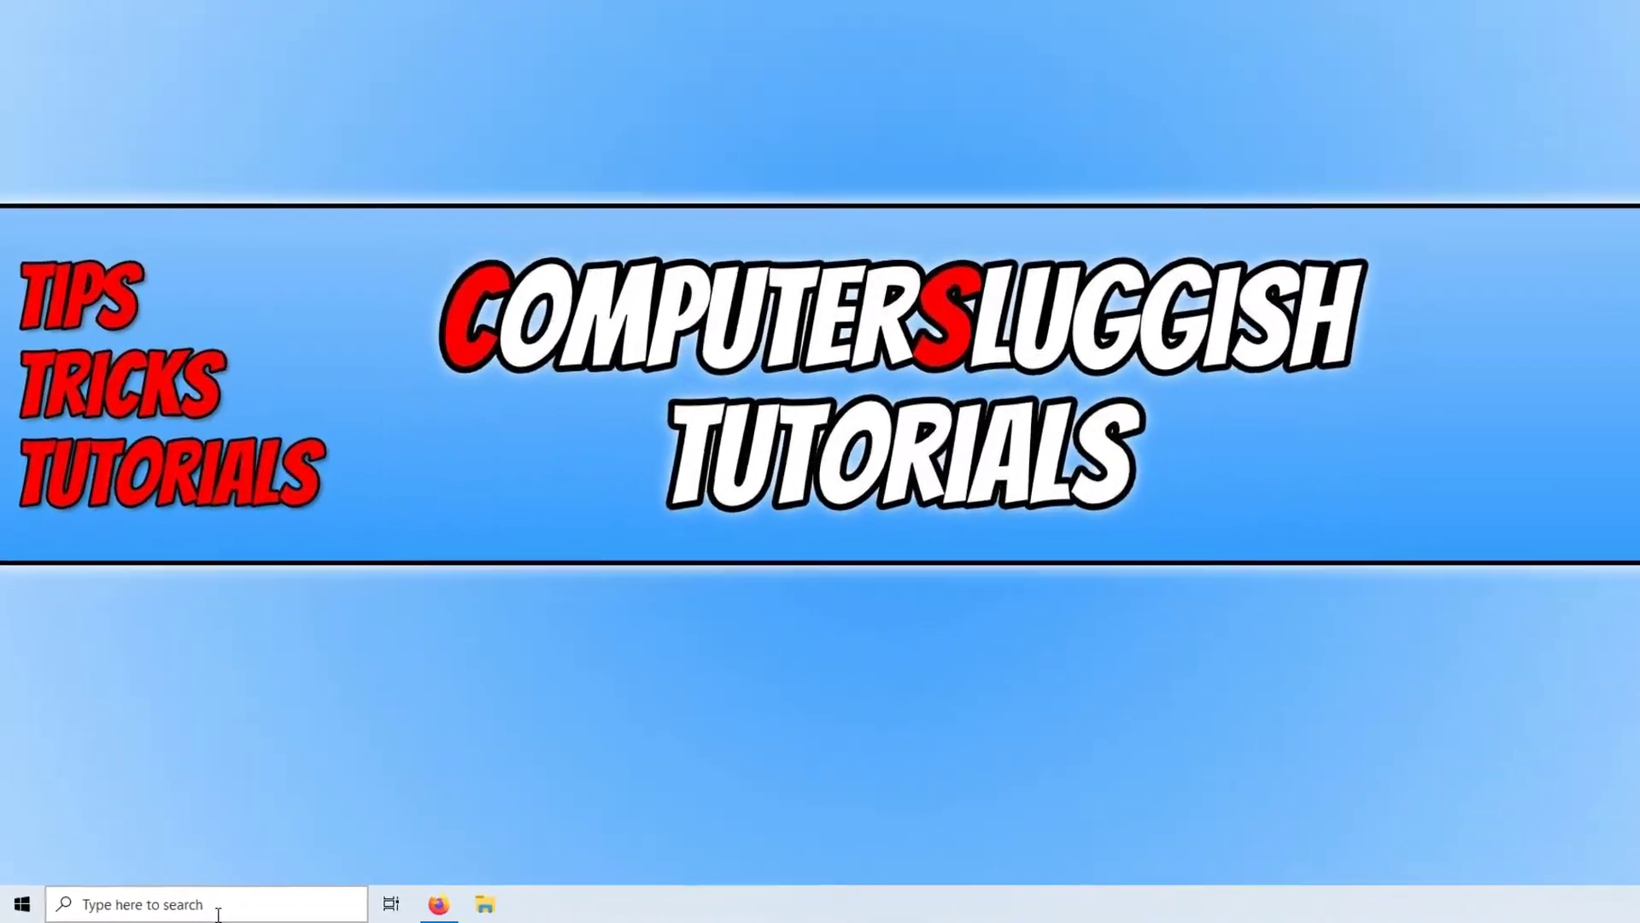
- Search 'check' to run a Windows Update check, confirming the PC is up to date
click(217, 905)
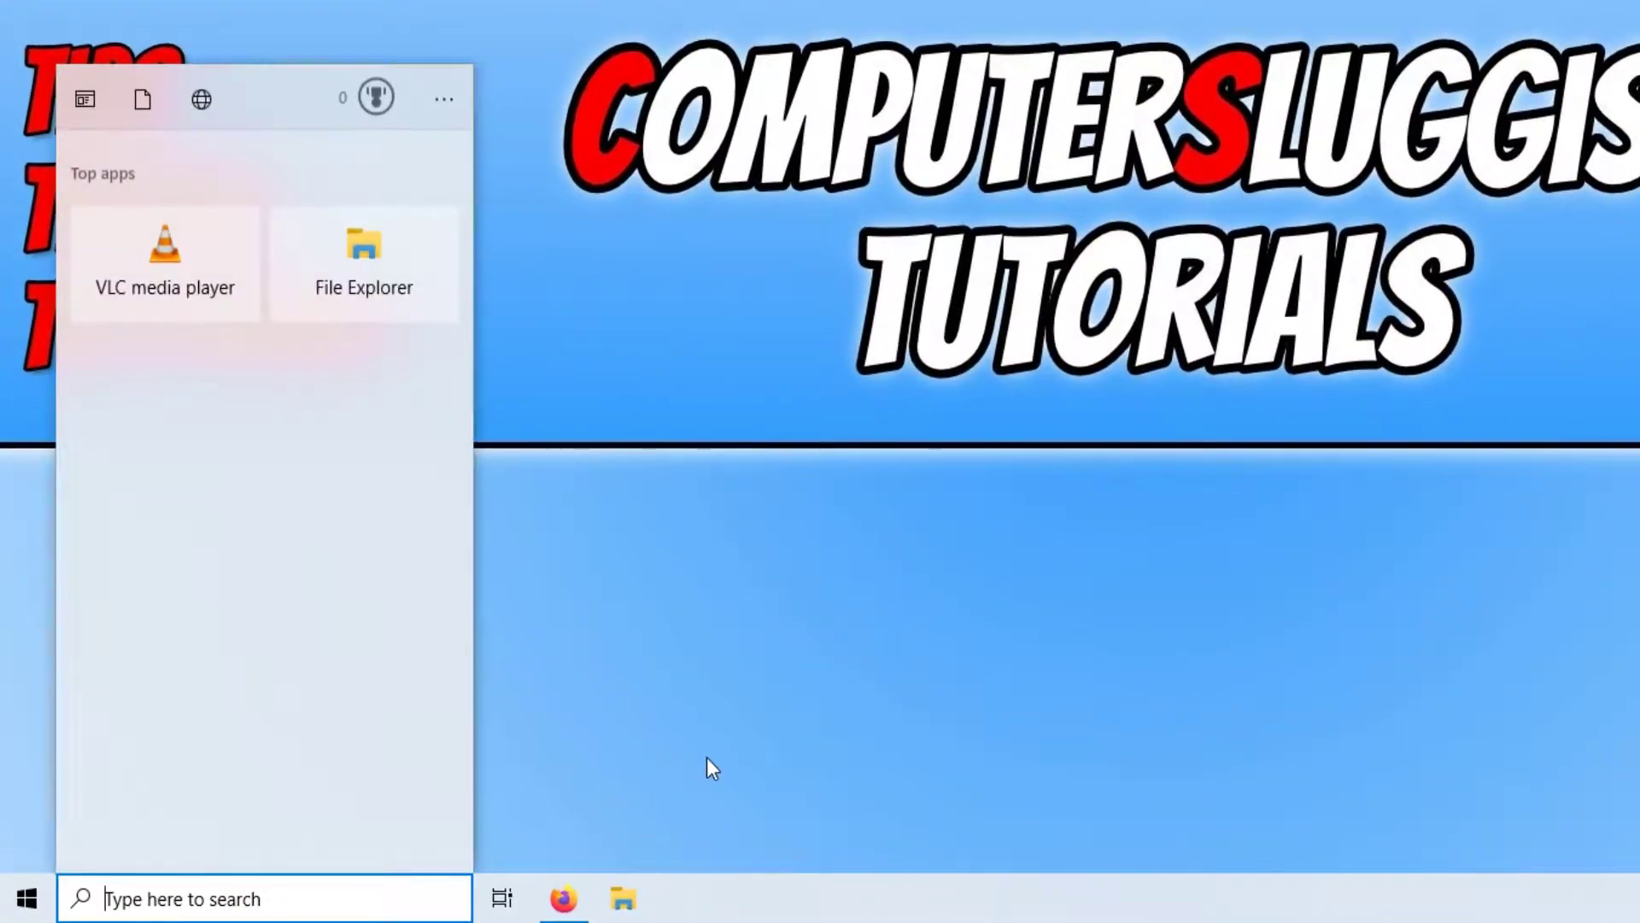
text(check)
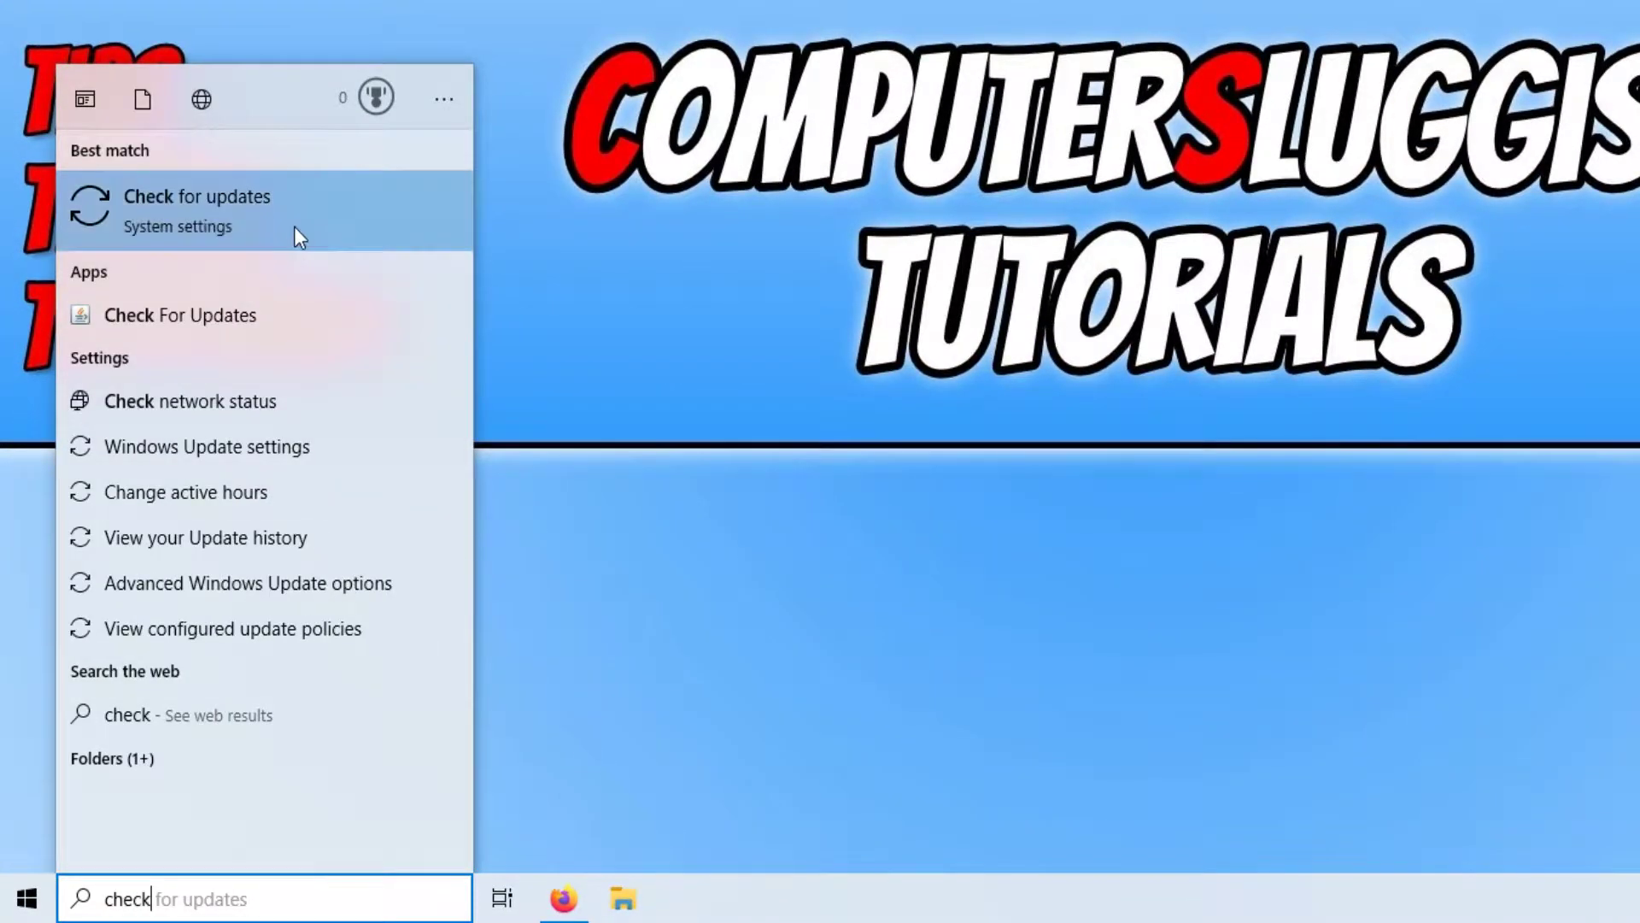
click(293, 227)
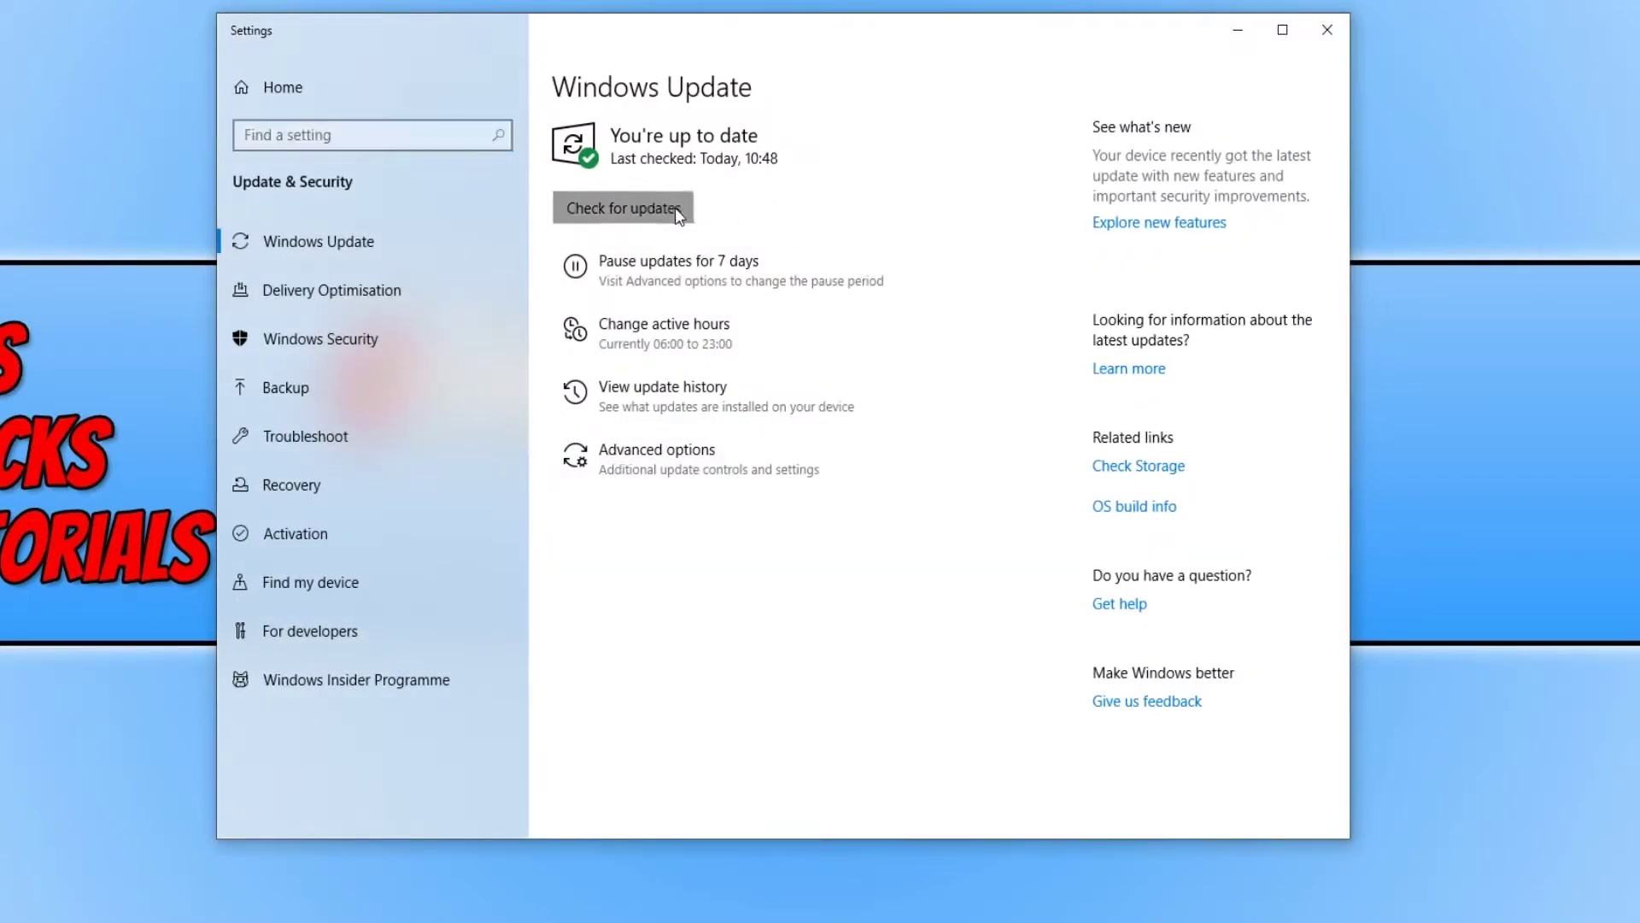
click(675, 208)
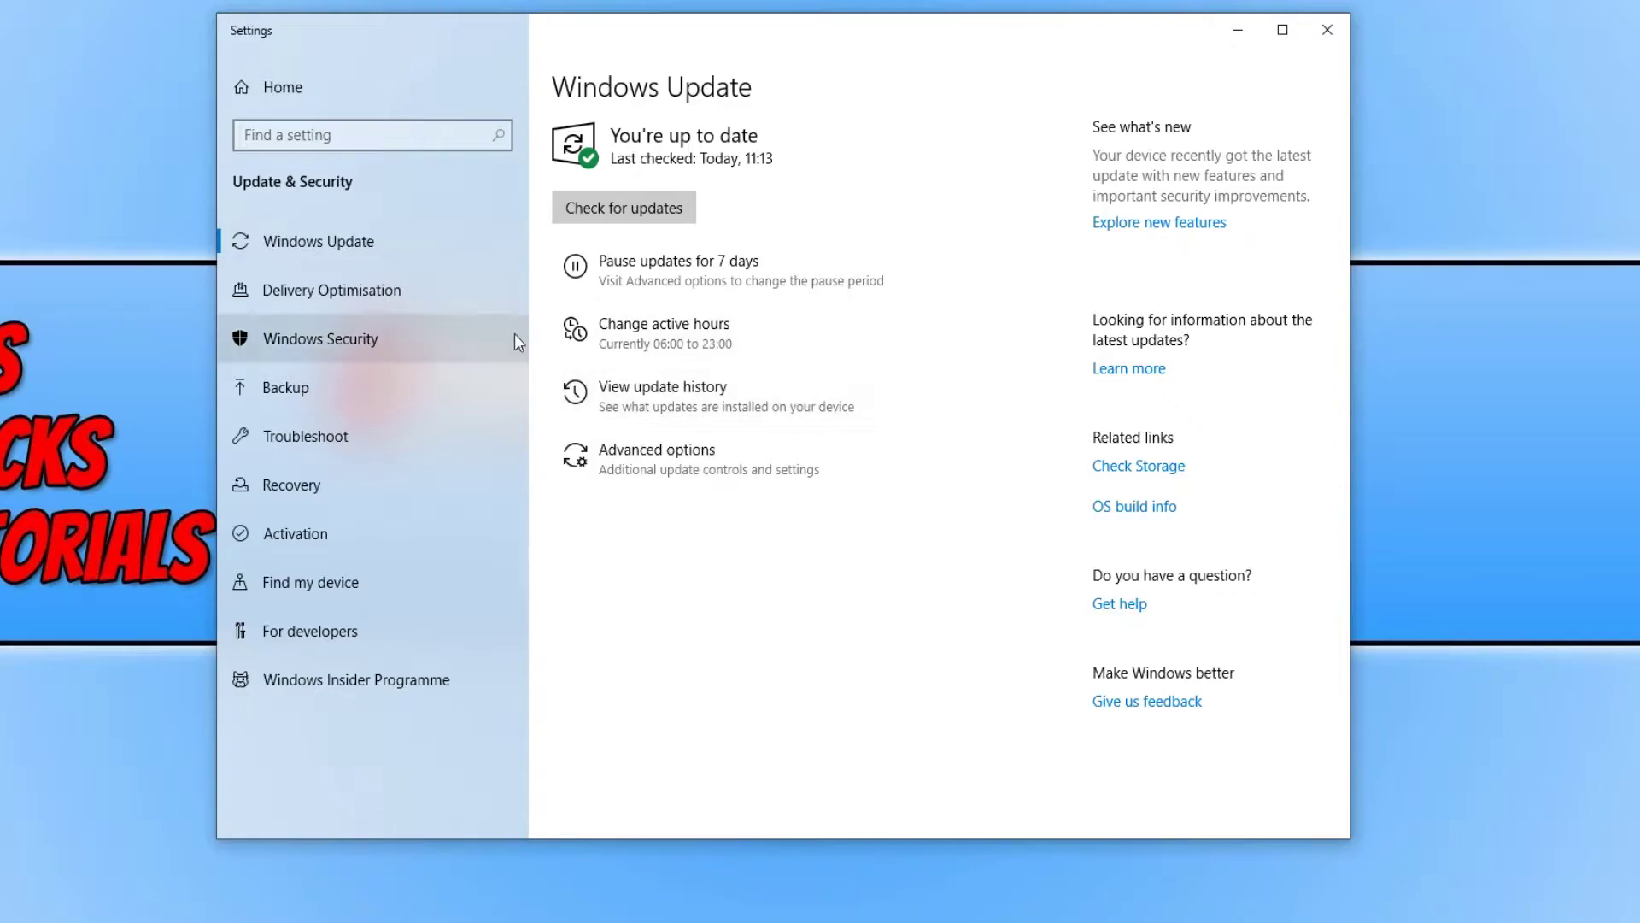
click(371, 338)
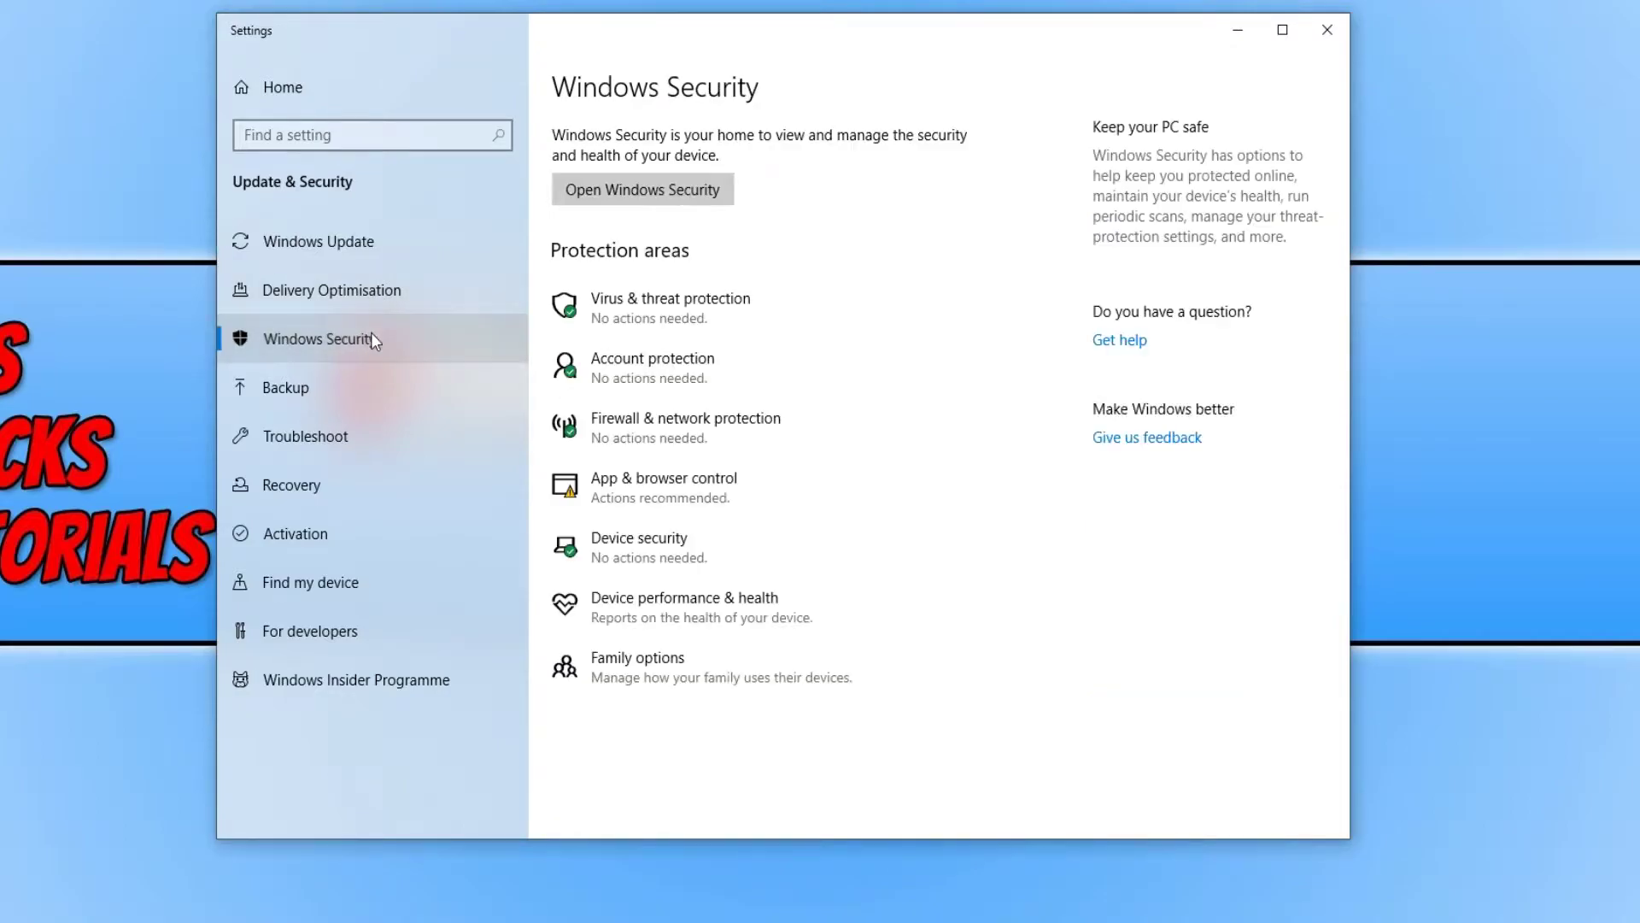
- Verify firewall protection for all networks, close Windows Security and Settings, and restore the browser
click(705, 427)
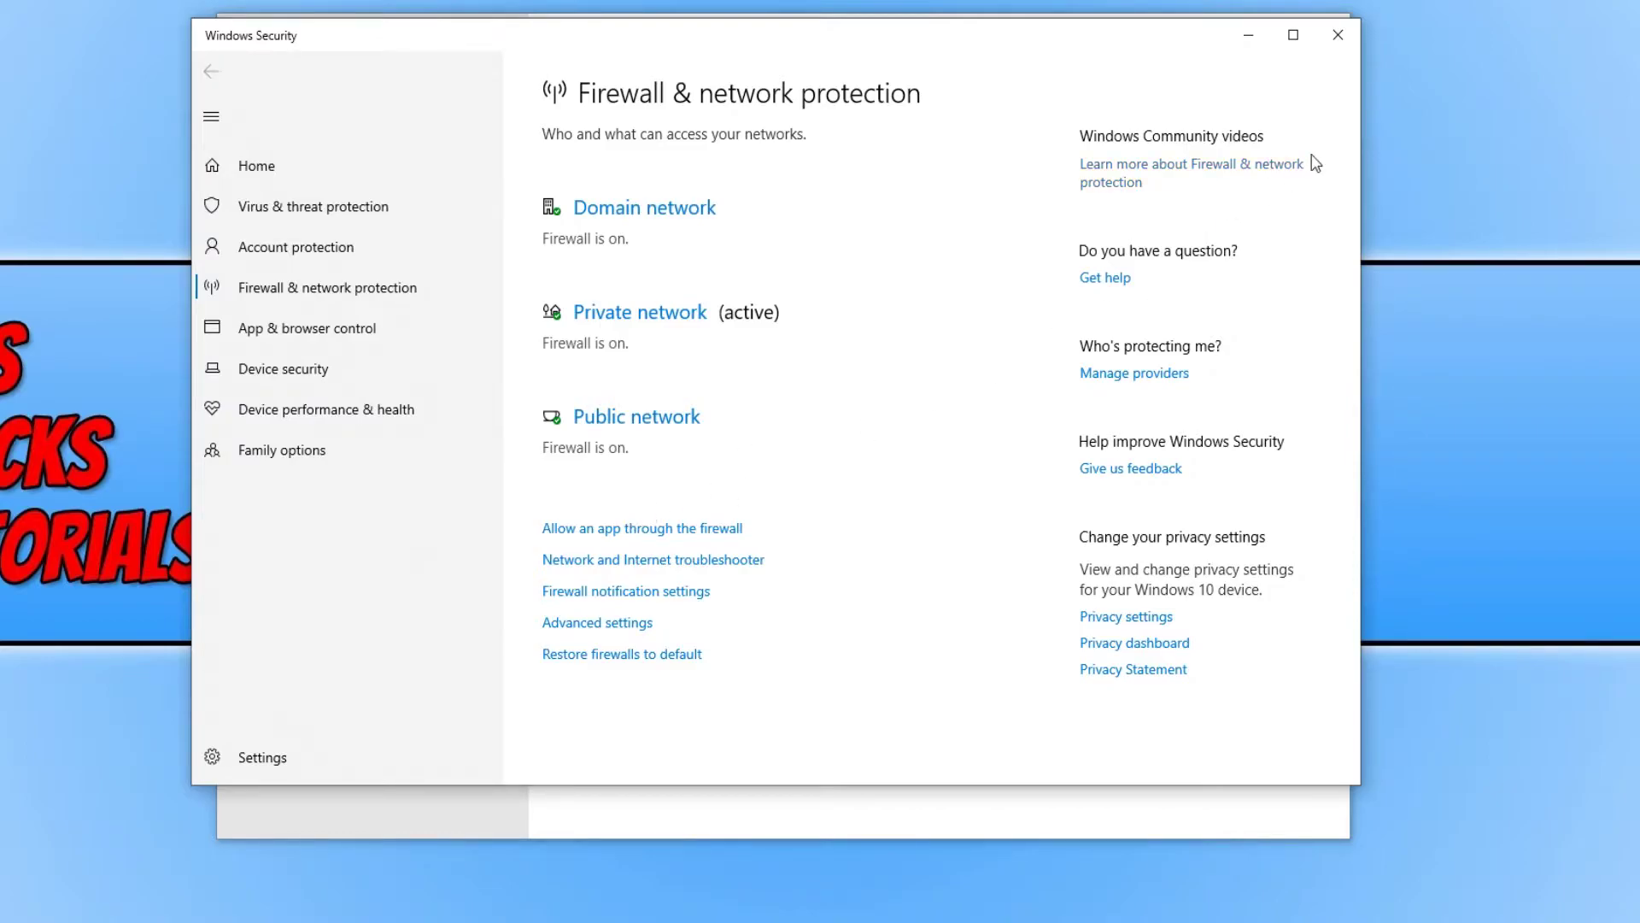
click(1336, 35)
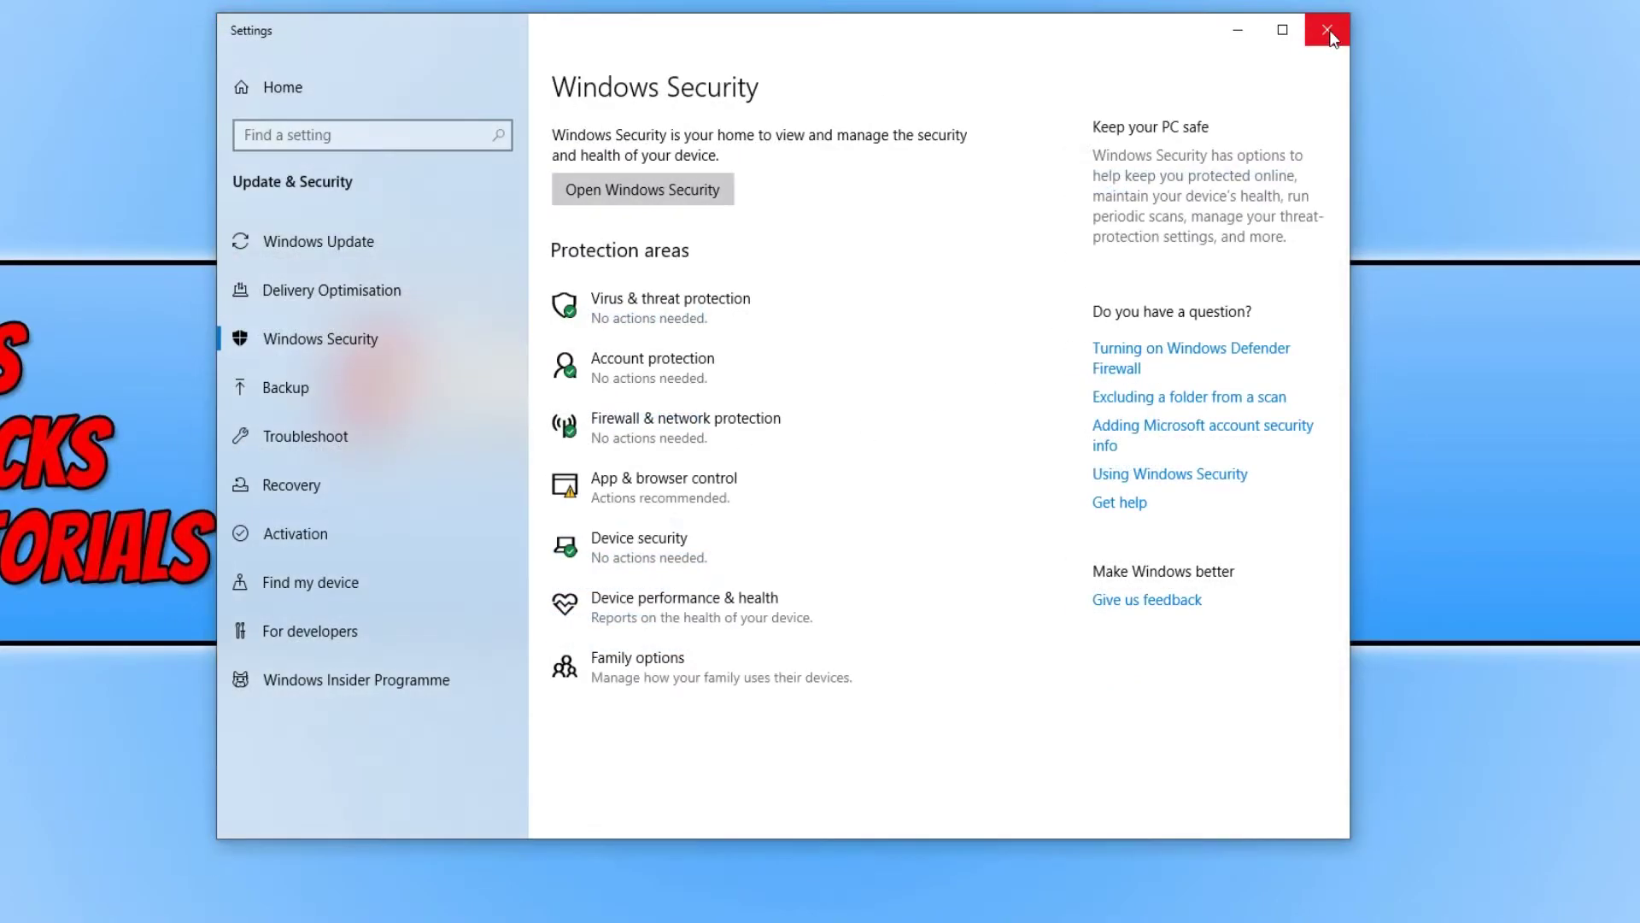
click(1329, 30)
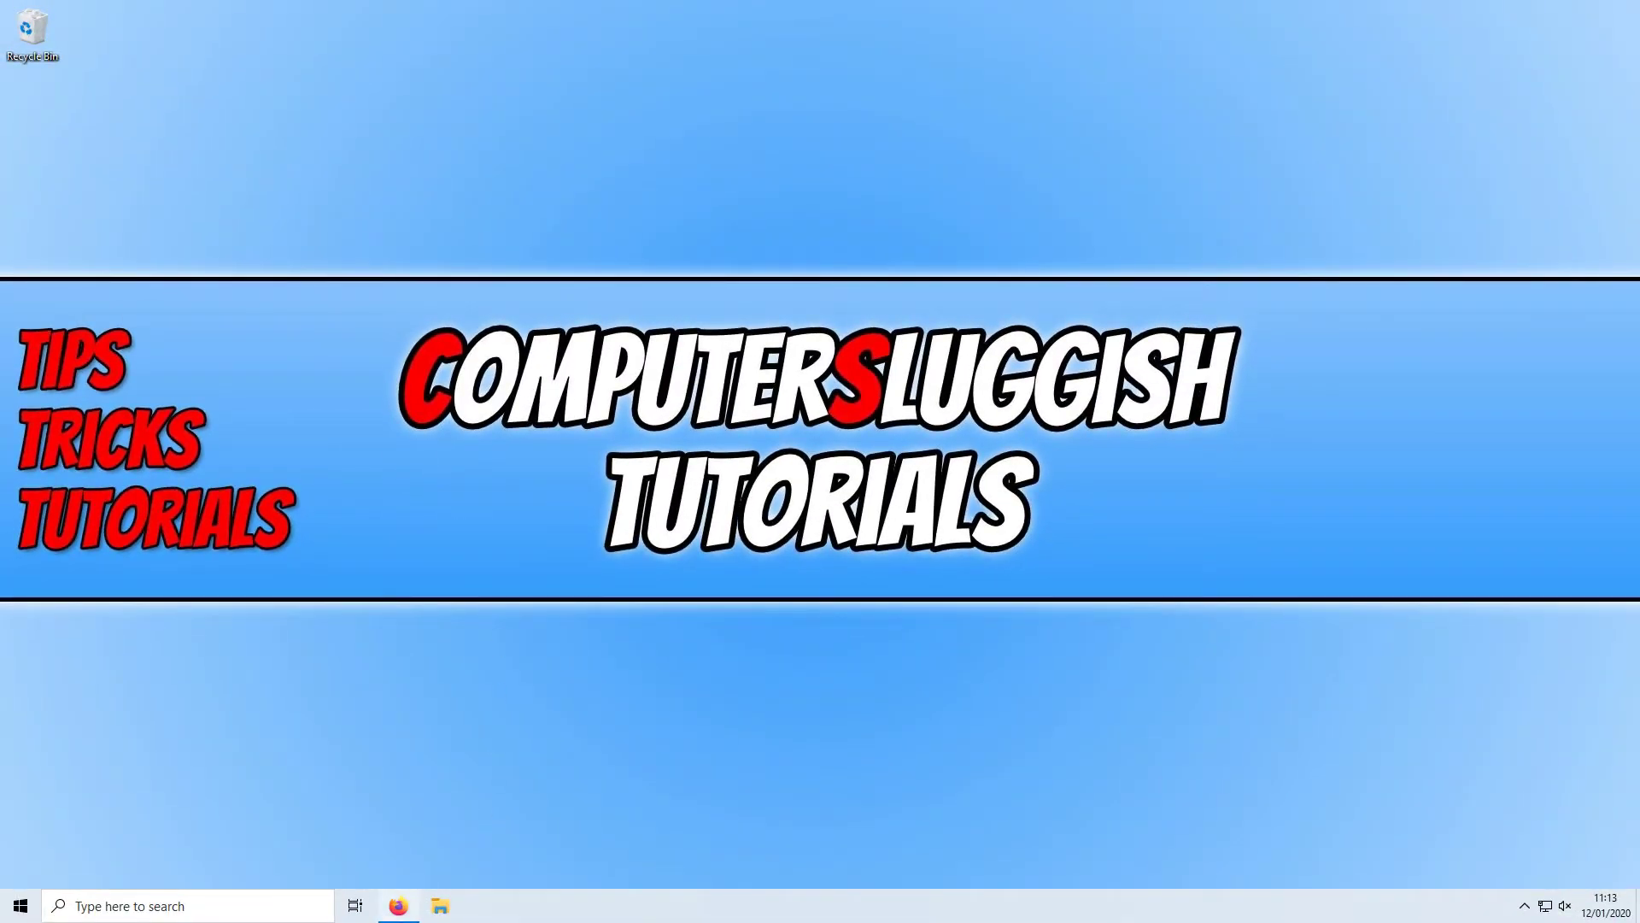
click(411, 904)
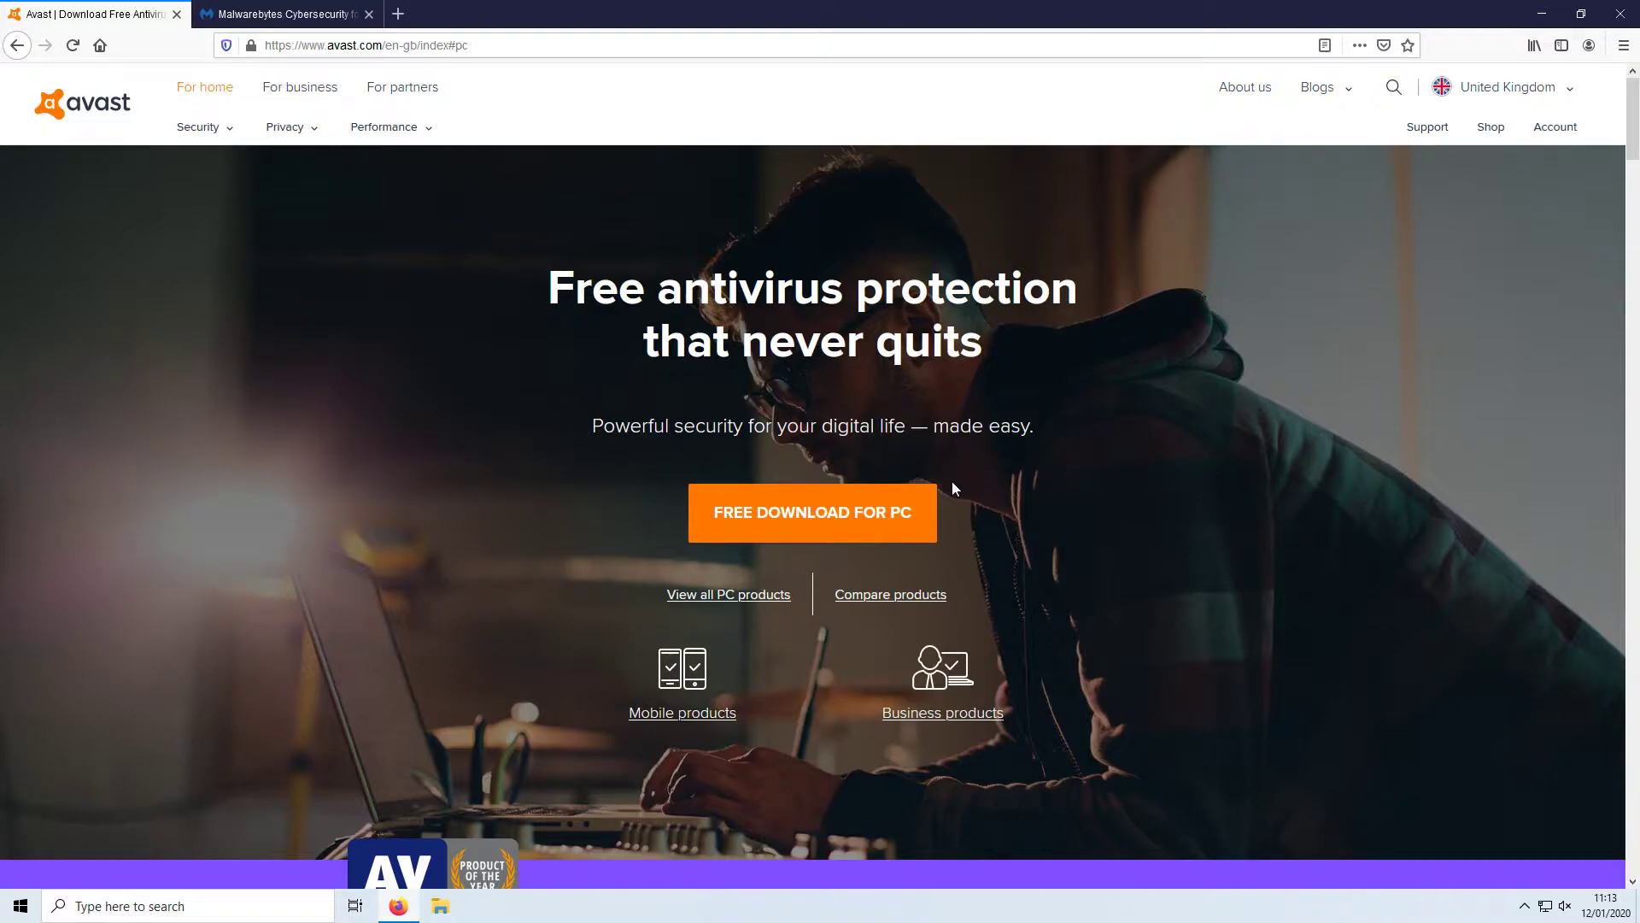
- Save the Avast free antivirus installer in Firefox and run it from the downloads list
click(873, 520)
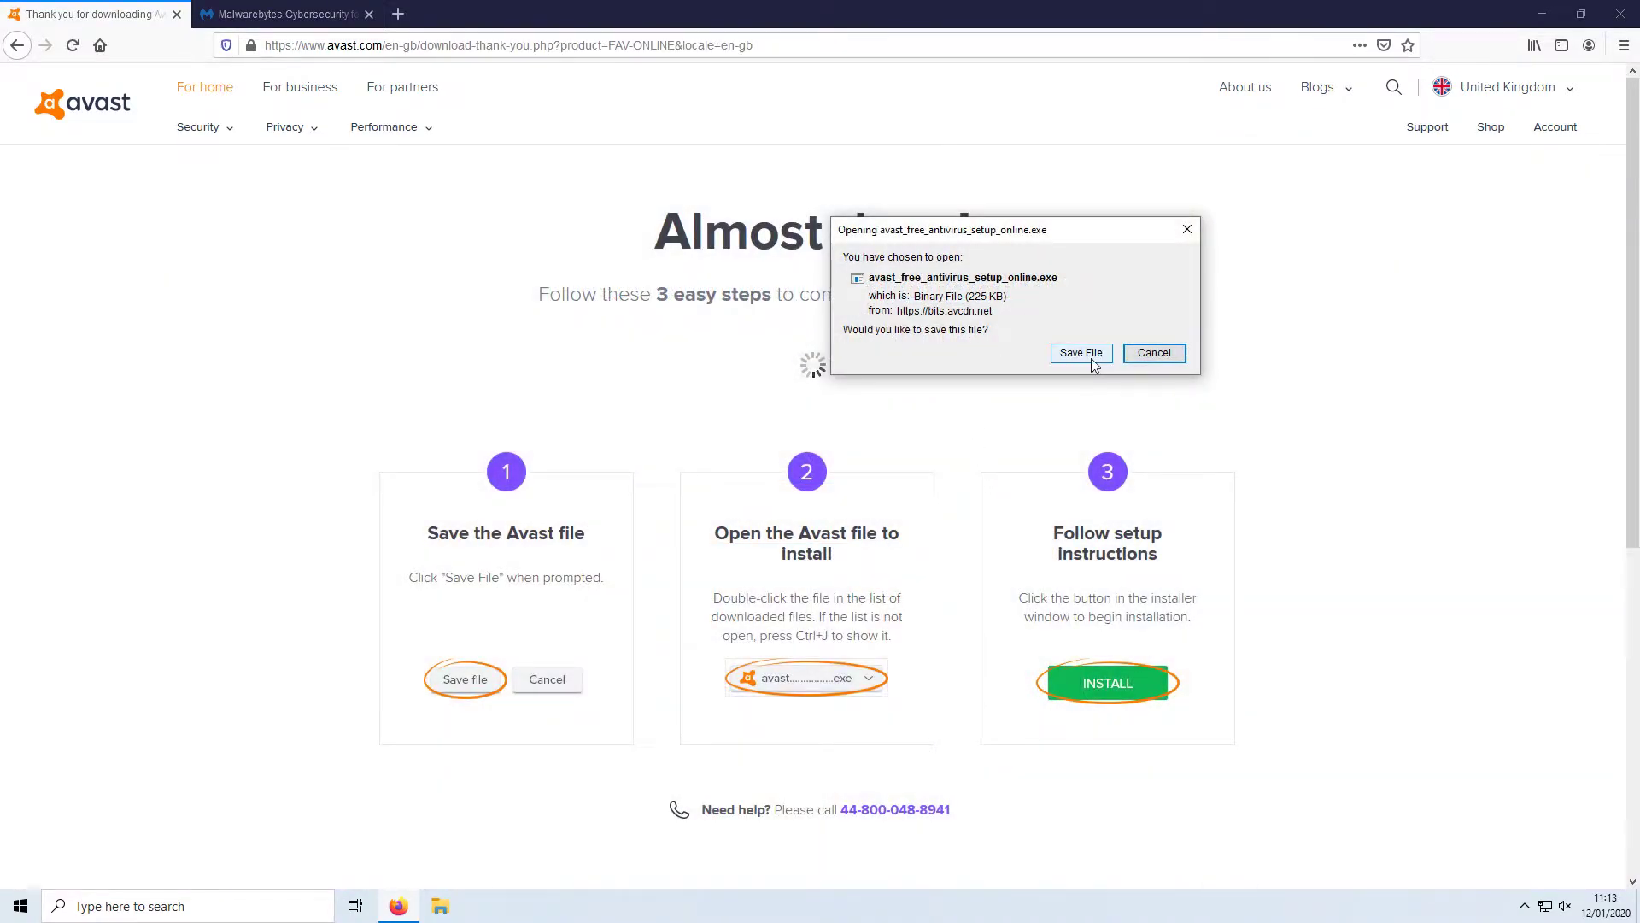
click(1092, 360)
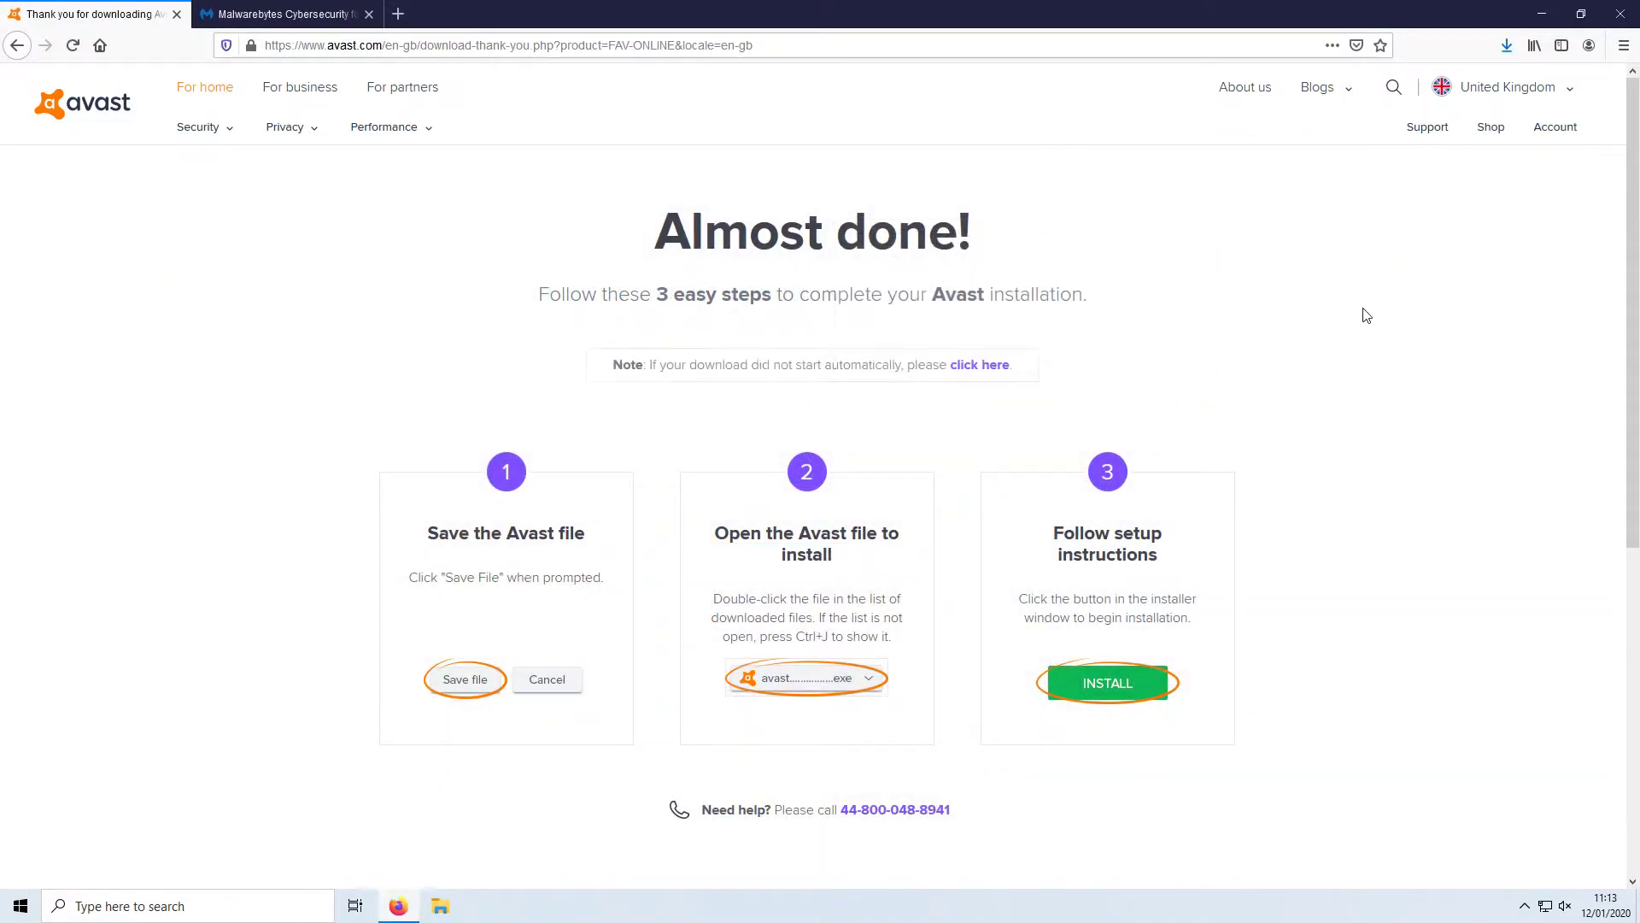
click(1507, 44)
click(1325, 96)
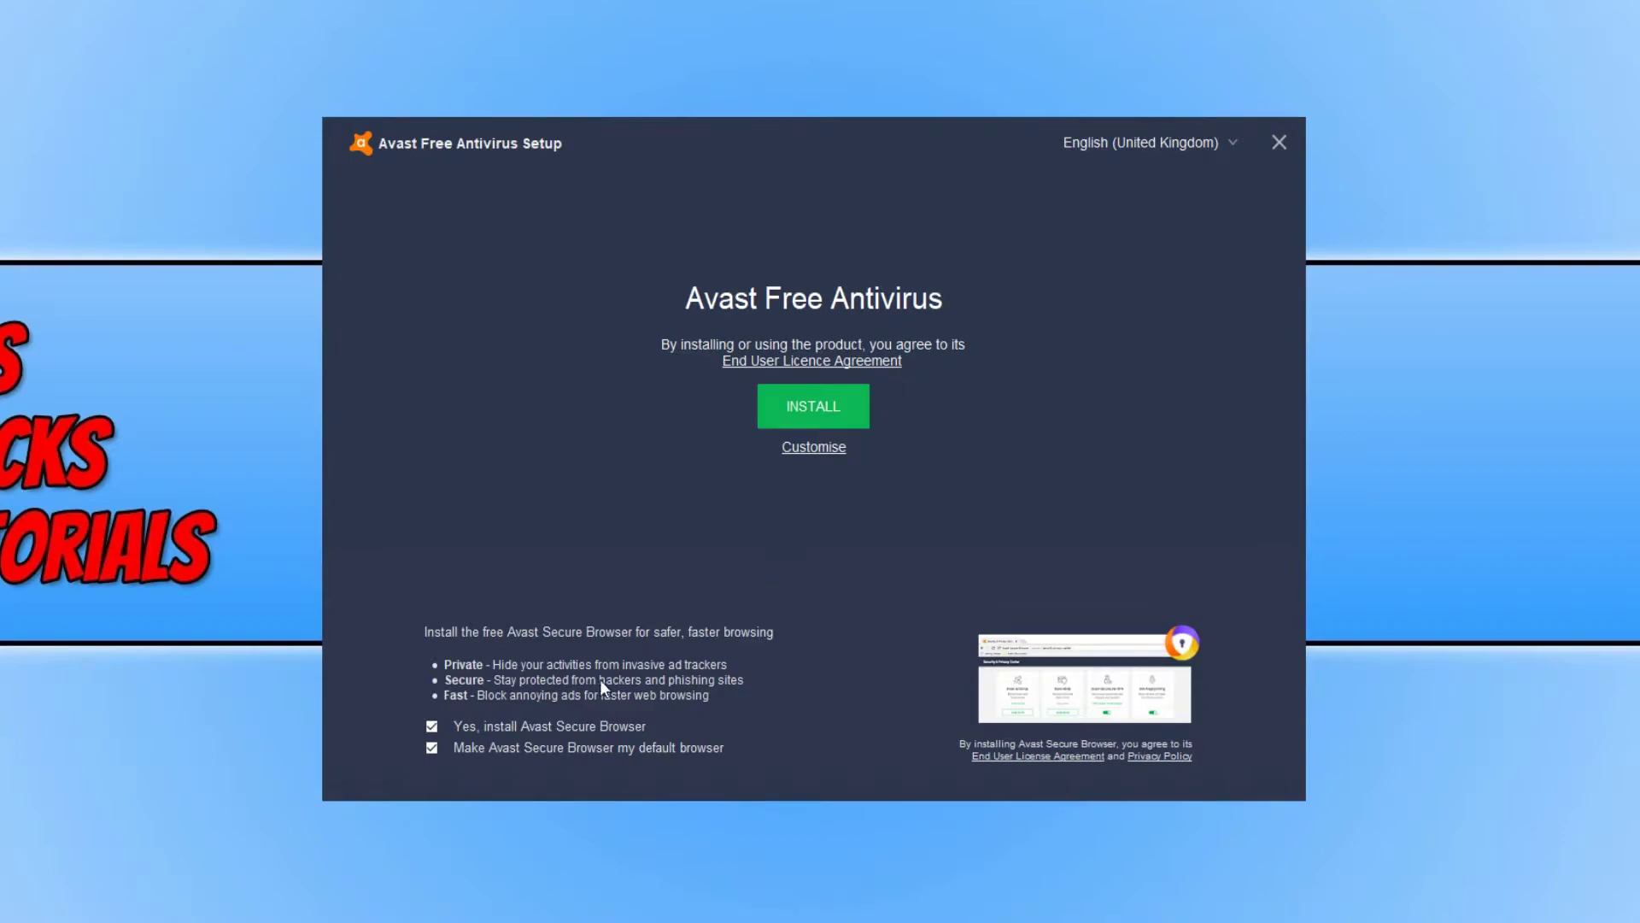
- Uncheck both Avast Secure Browser options and open Customise to review install components
click(536, 737)
click(540, 750)
click(821, 454)
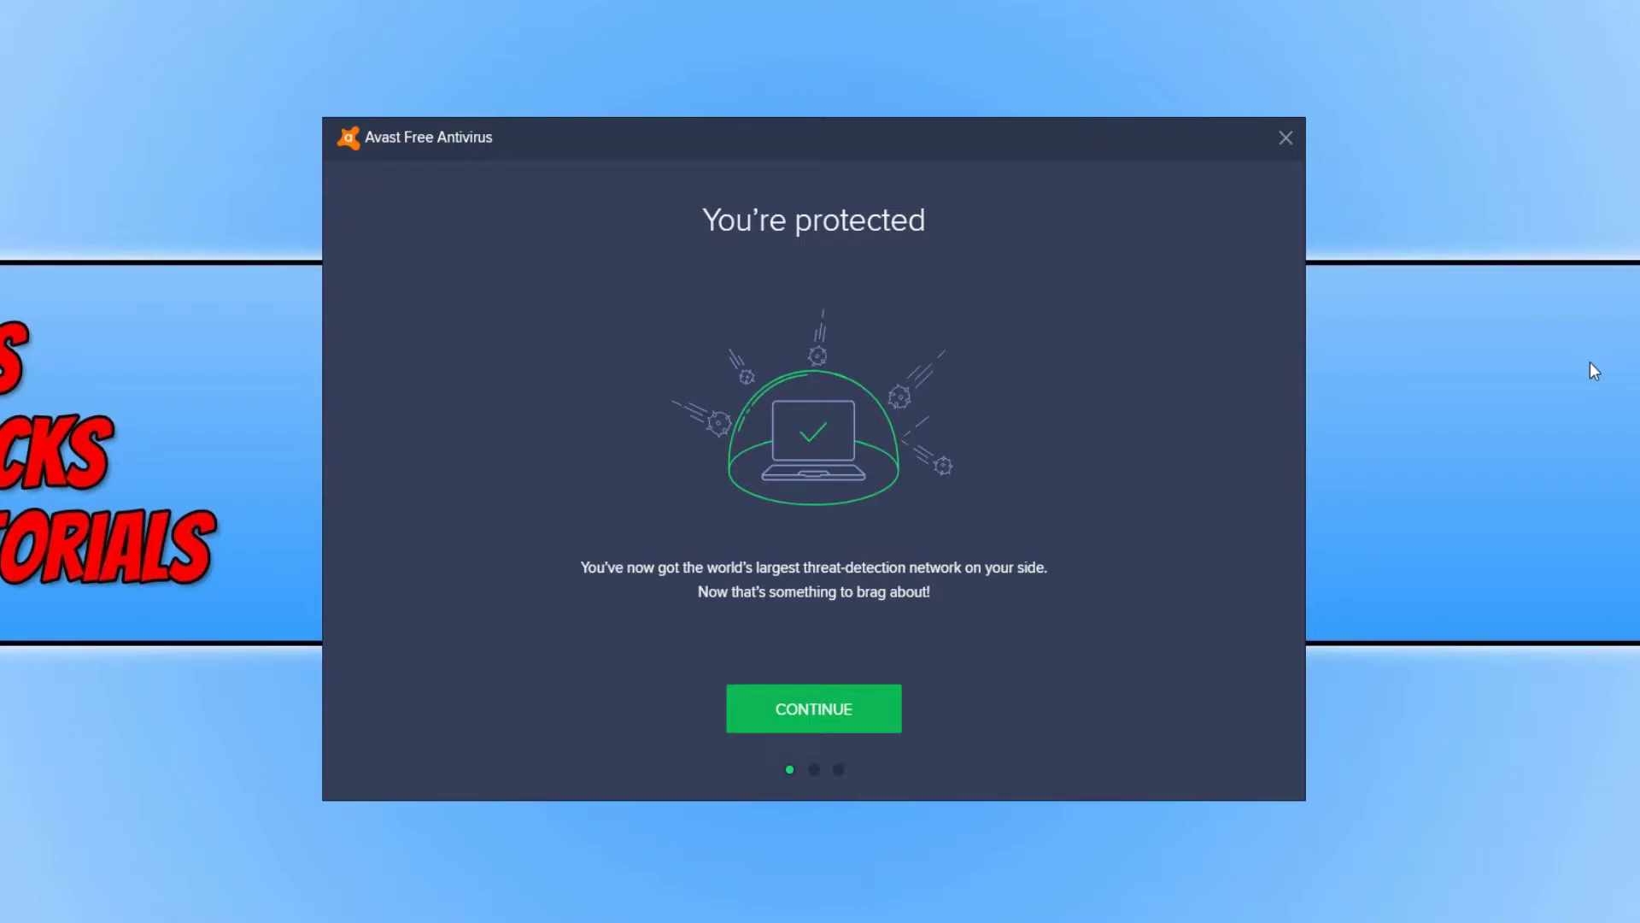
- Continue past You're protected, decline browsing-data sharing, and start the first scan
click(850, 722)
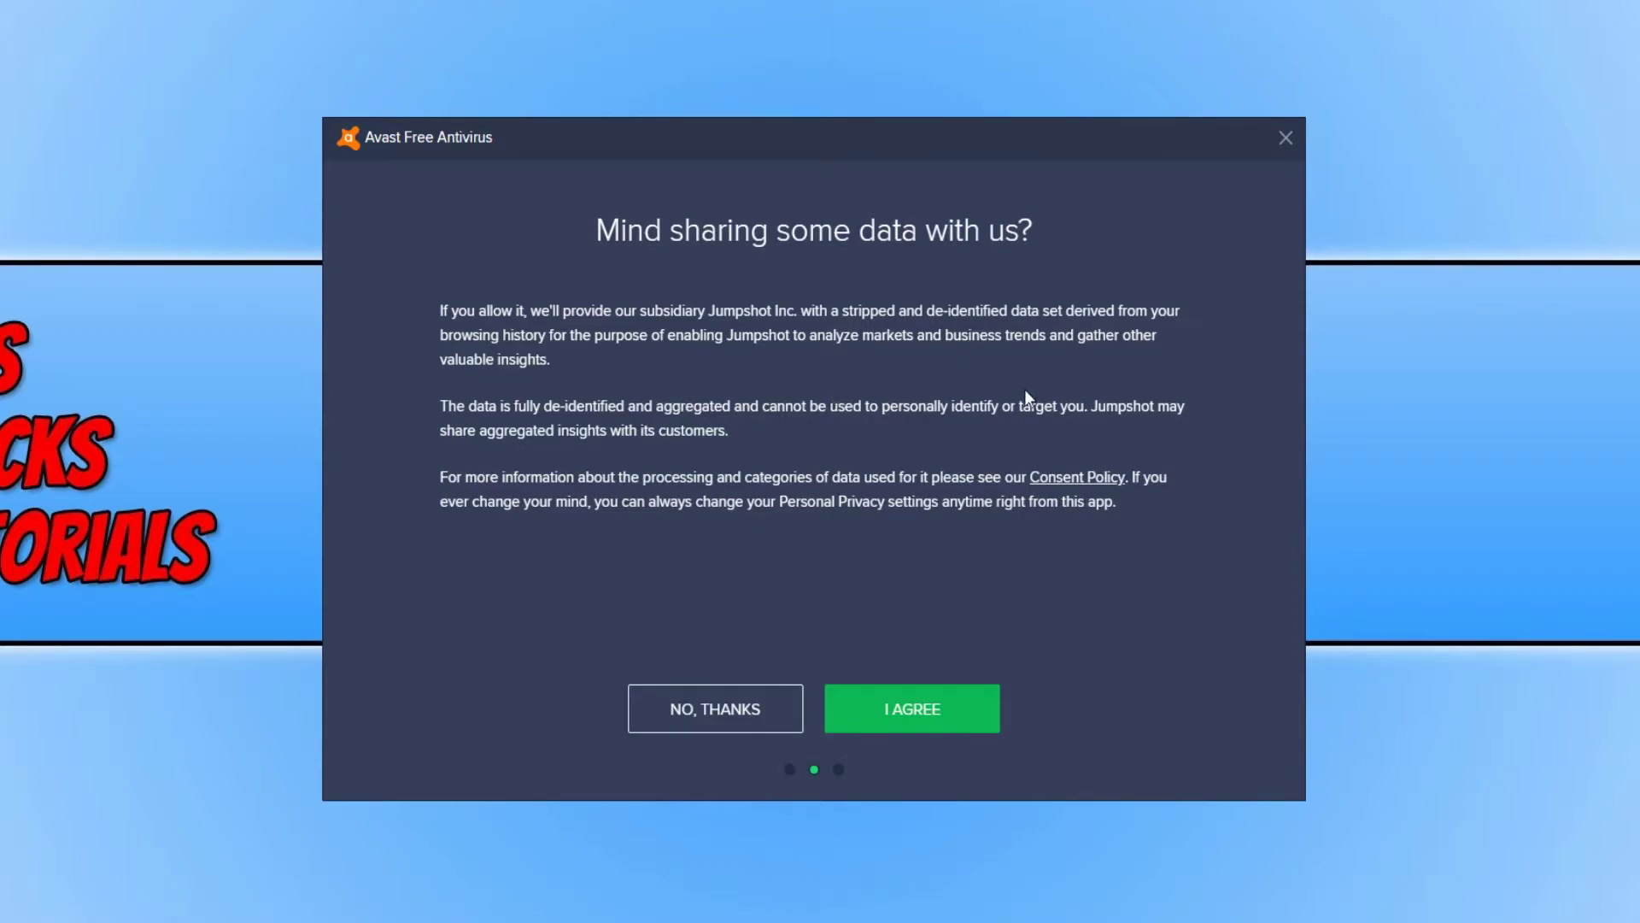
click(944, 703)
click(723, 709)
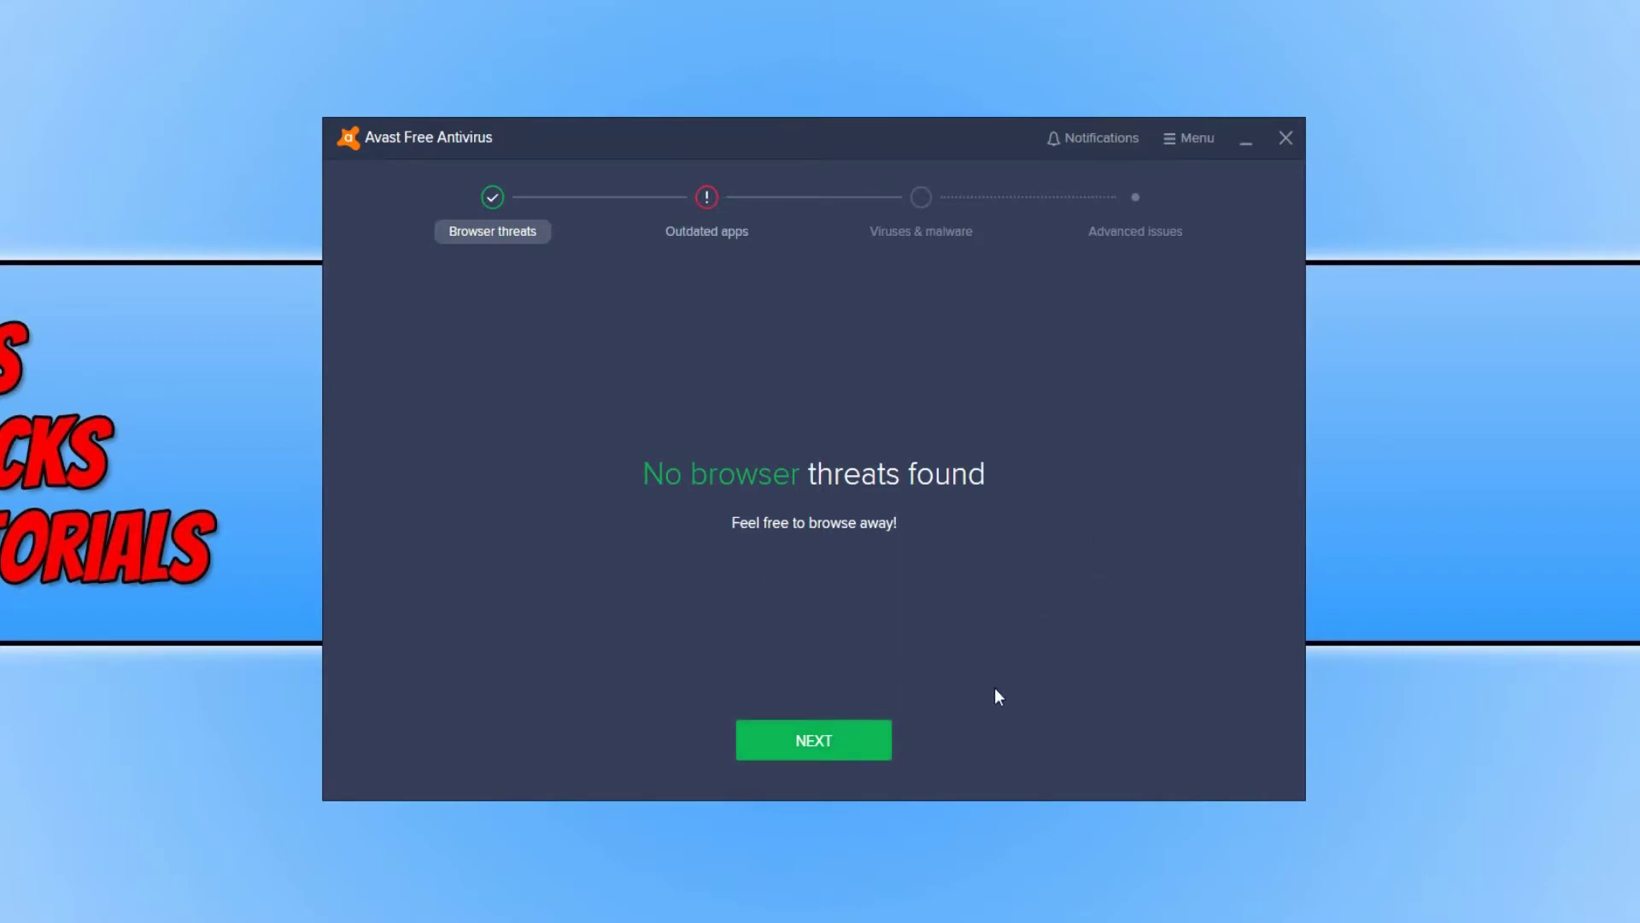
- Advance to the outdated apps results and confirm skipping their updates
click(885, 759)
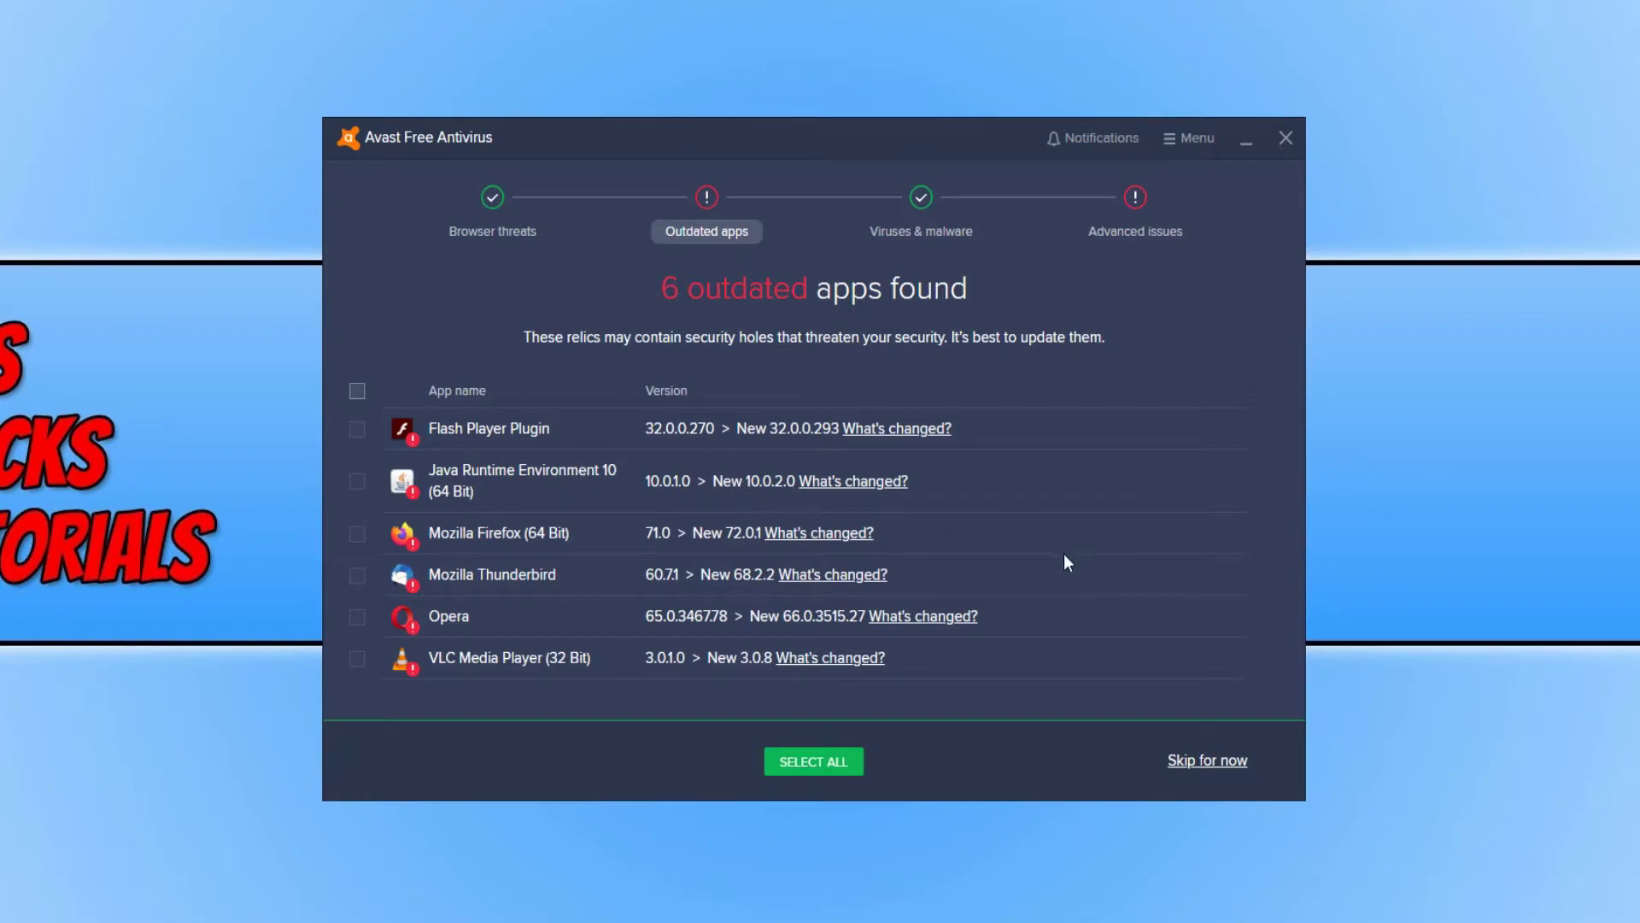
click(1217, 760)
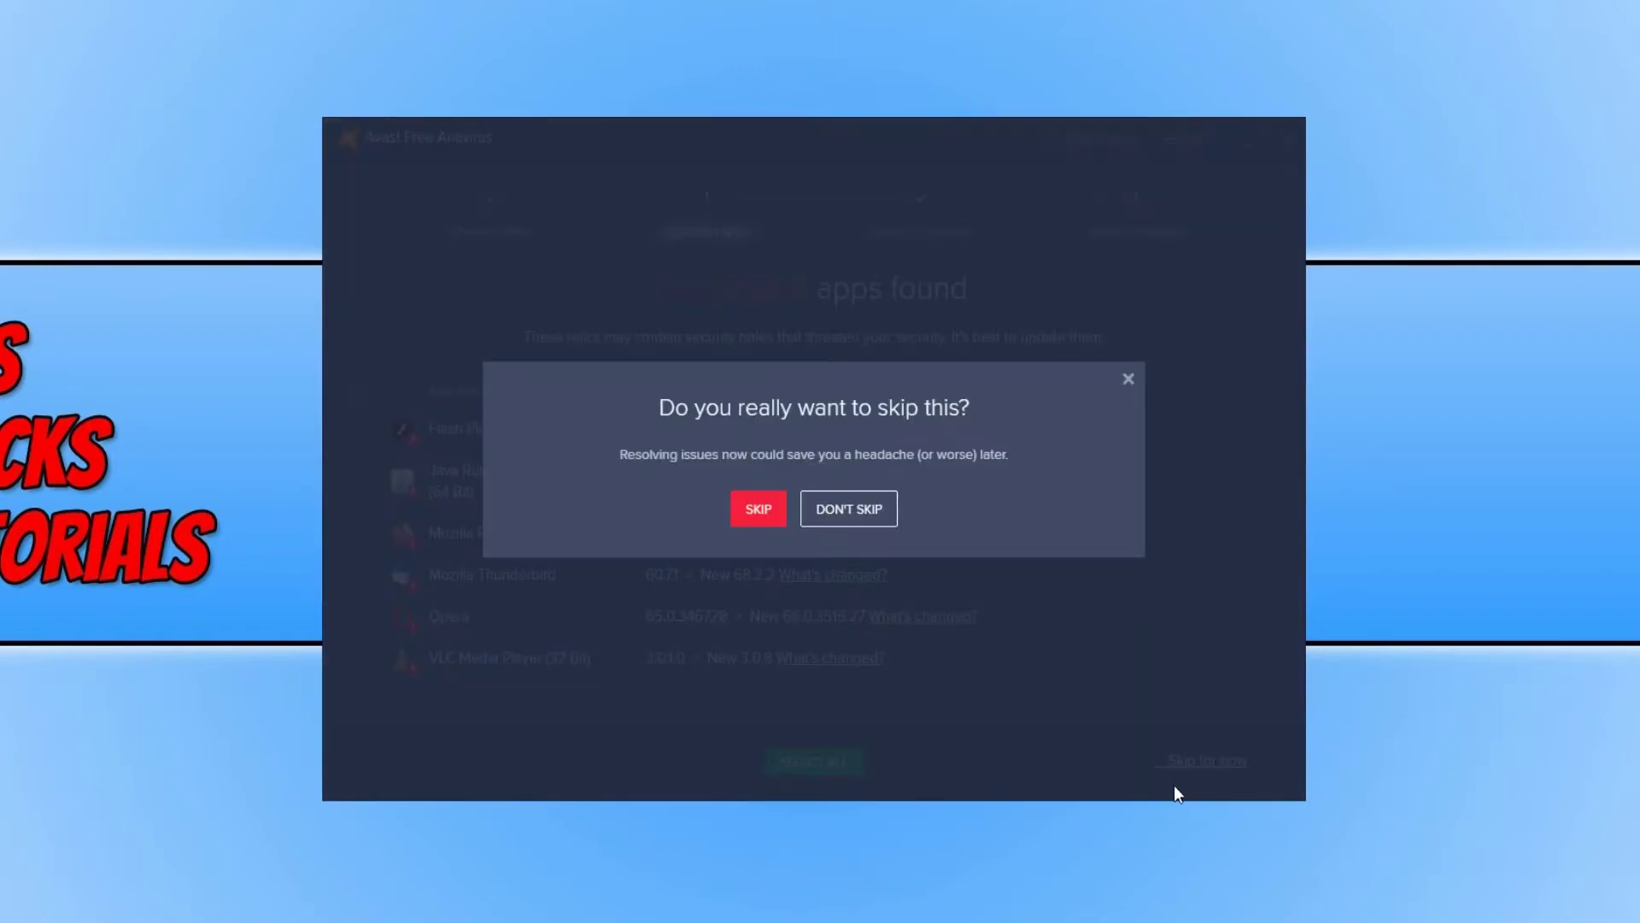
click(775, 517)
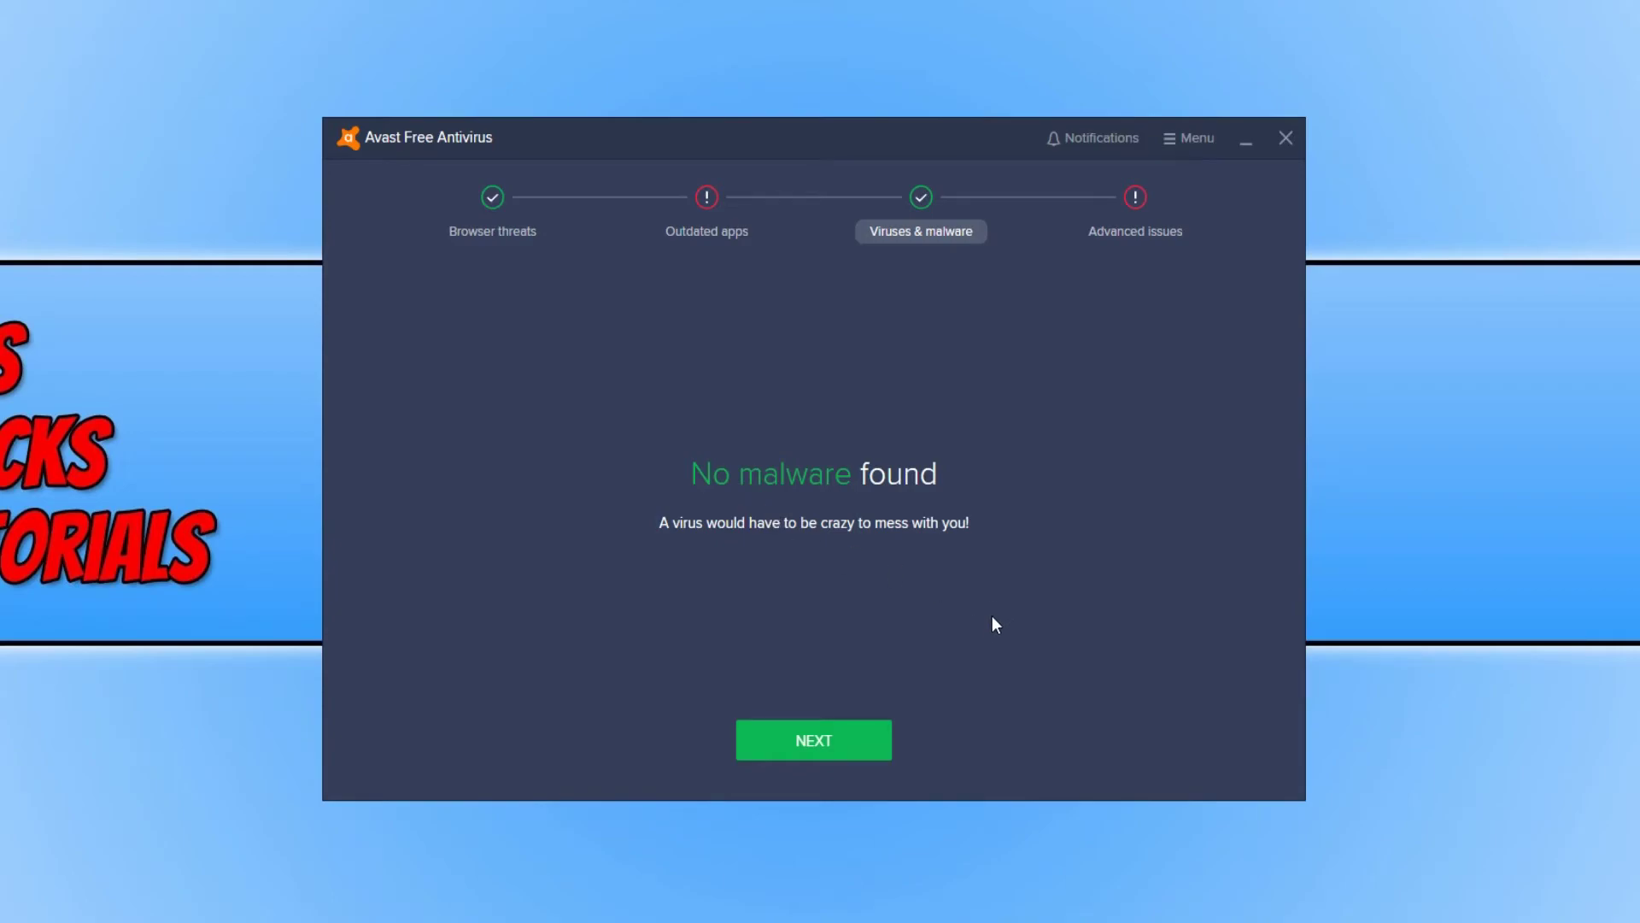
- Skip the advanced issues, close Scan finished, and ignore the location privacy tip
click(845, 749)
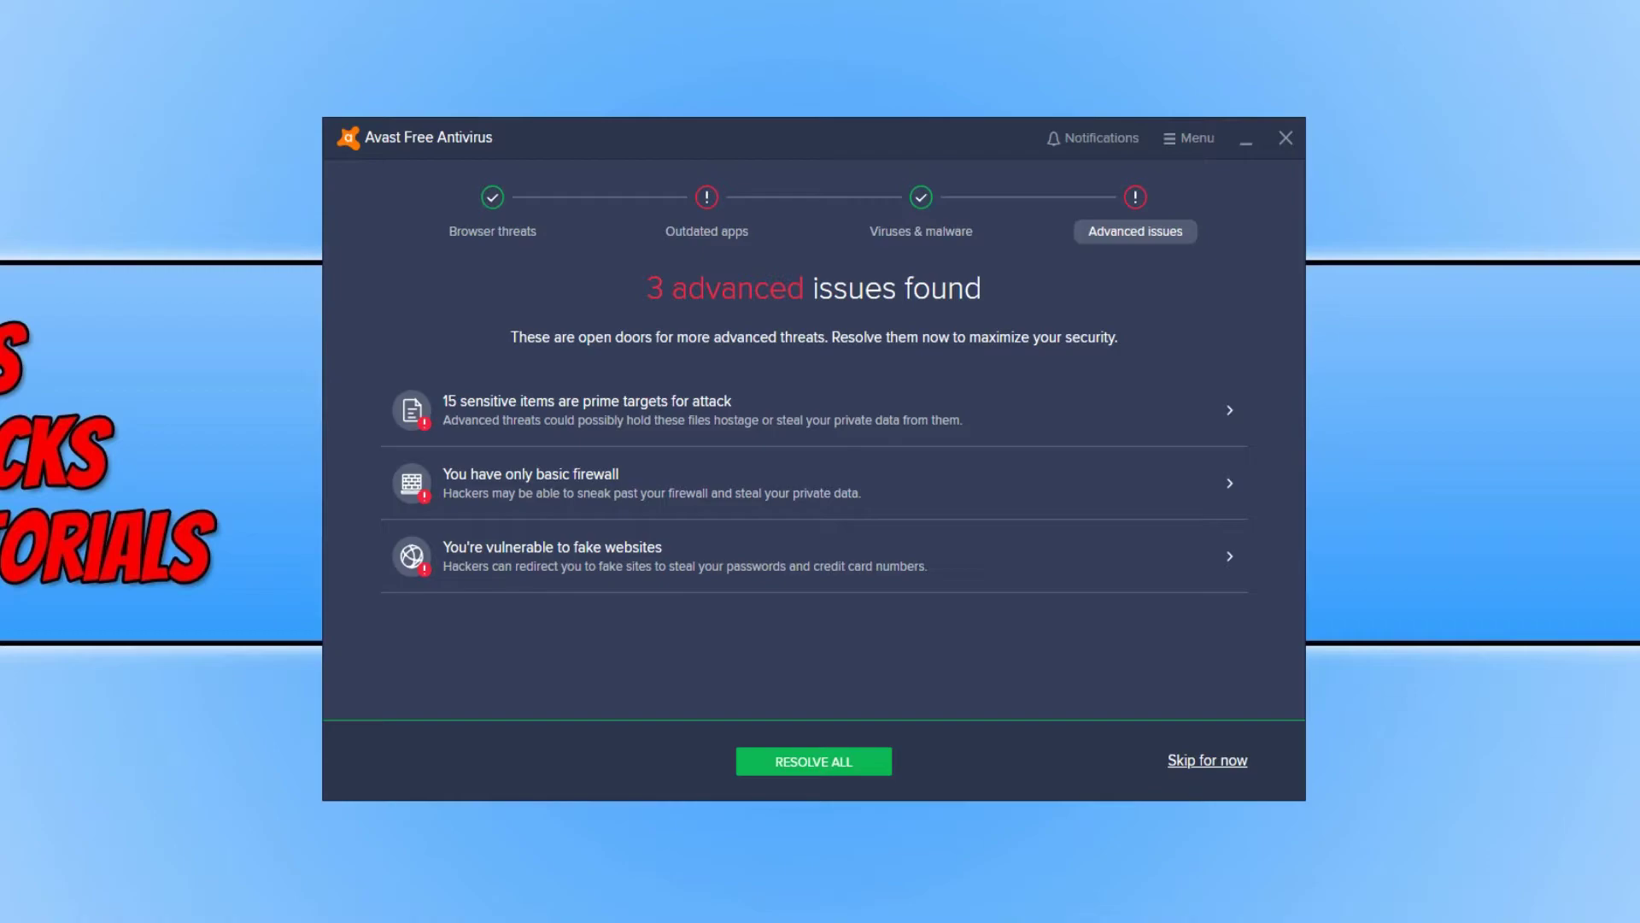
click(1212, 766)
click(760, 509)
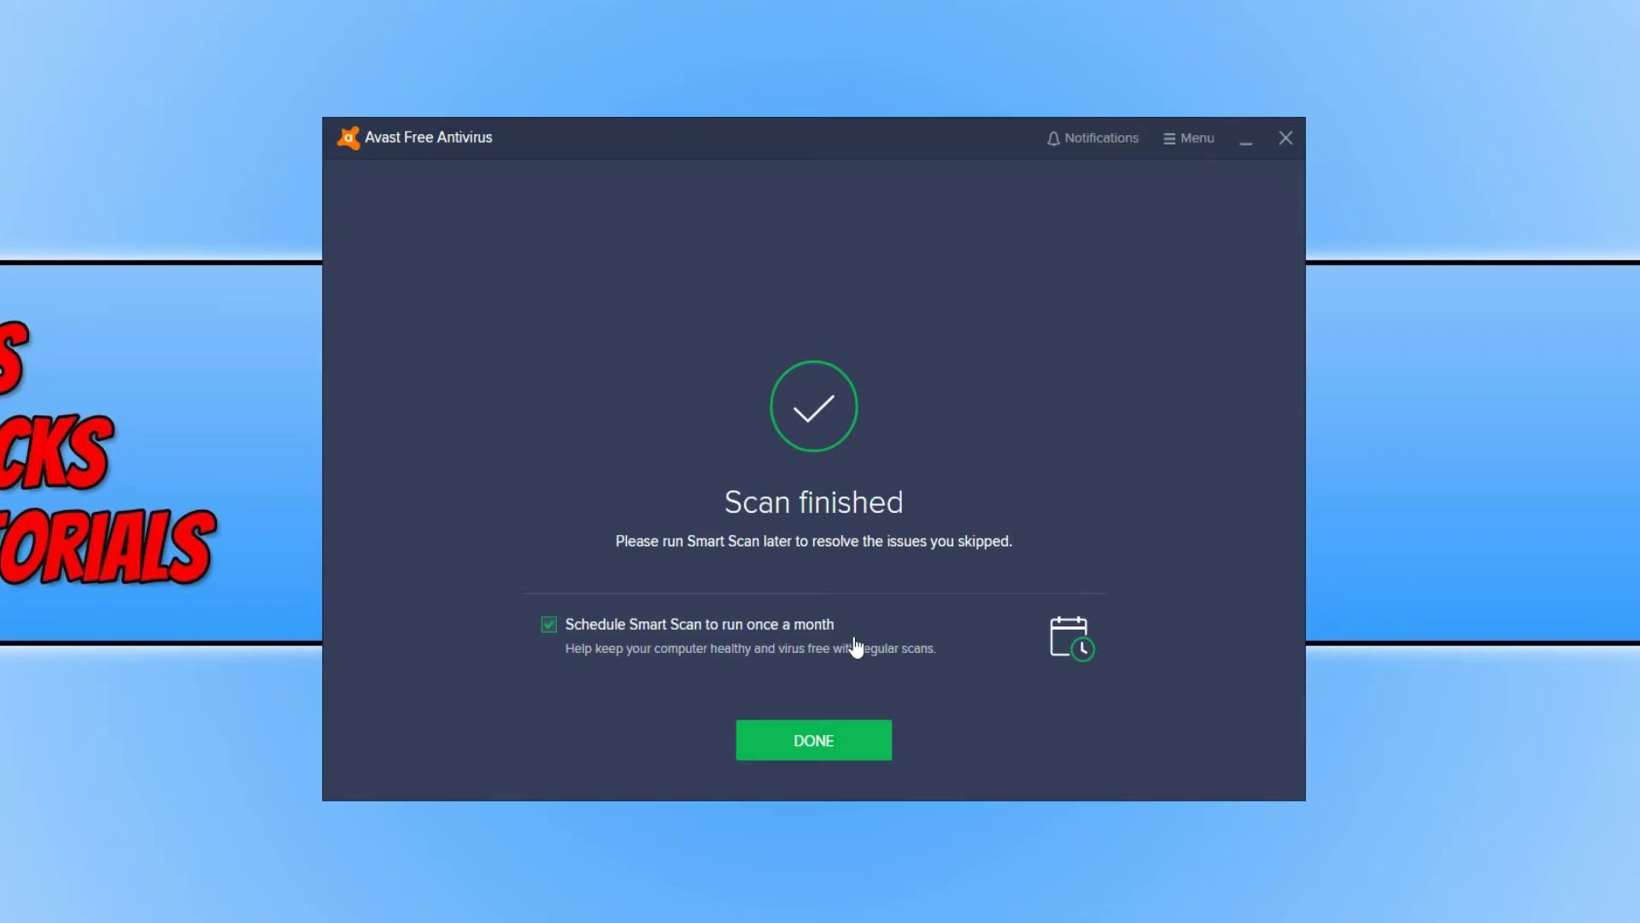
click(840, 752)
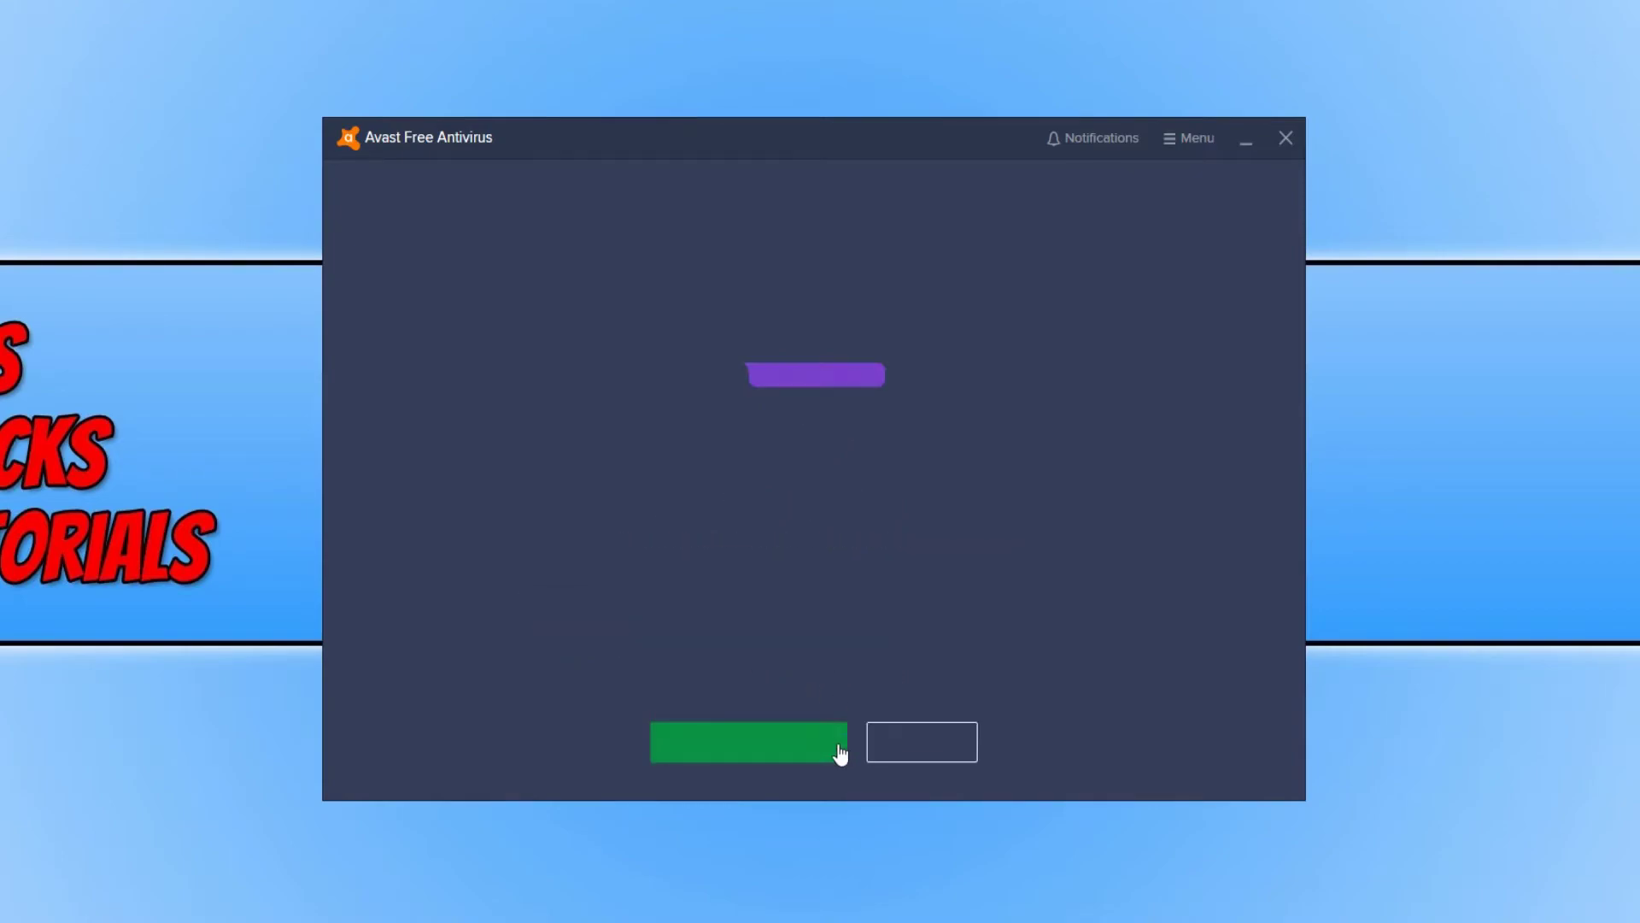
click(935, 748)
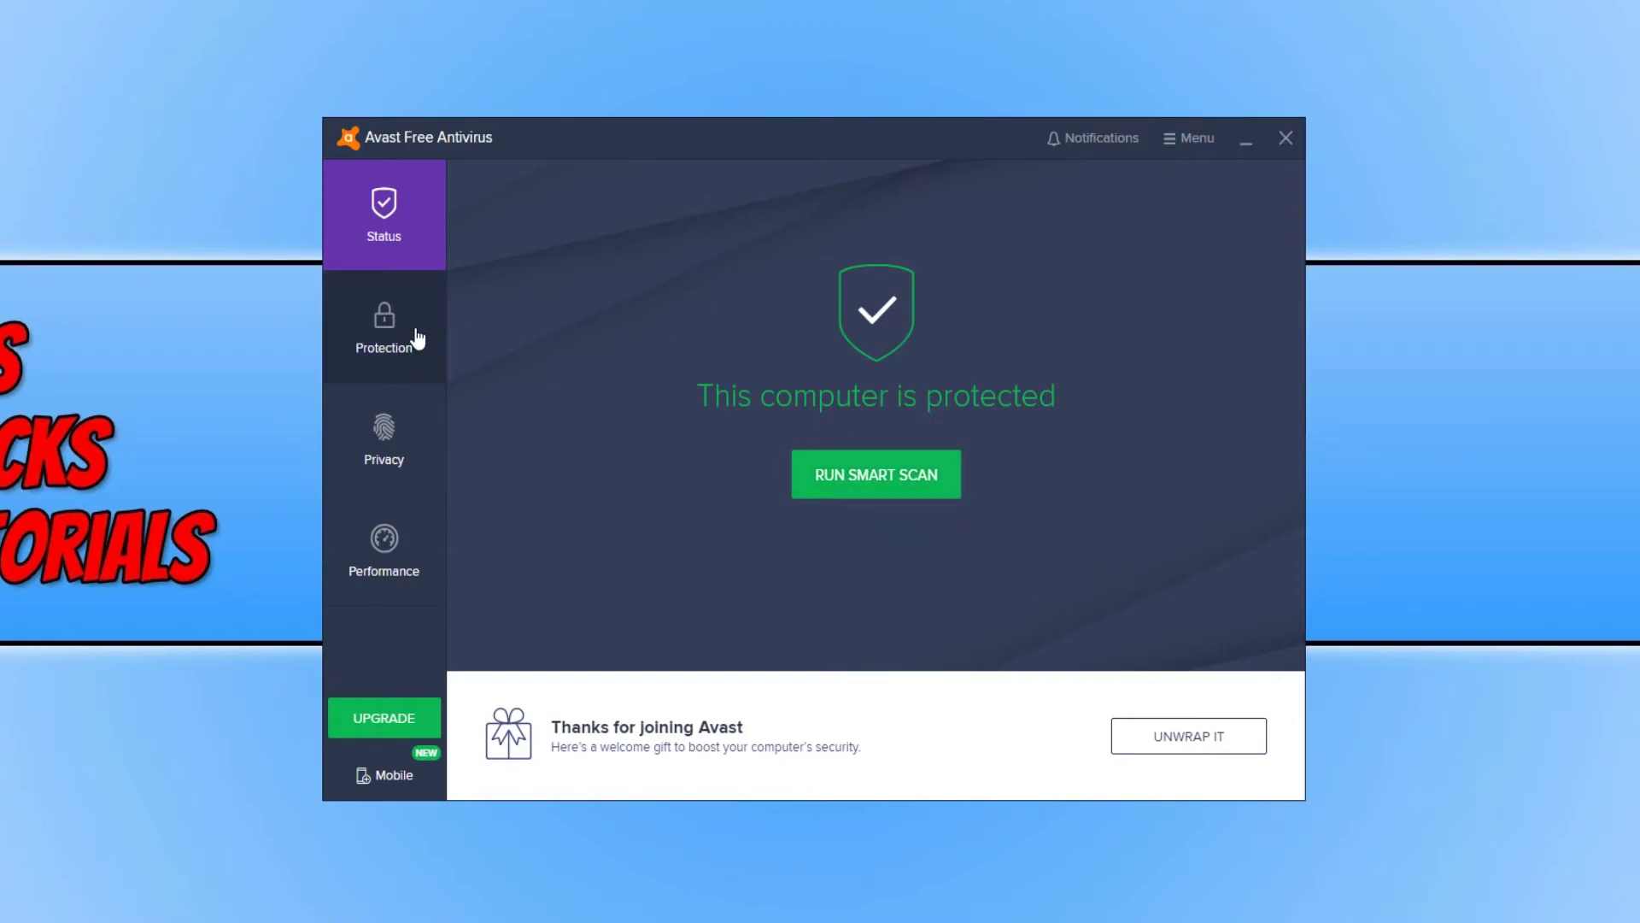
- Go to Protection in the sidebar and choose the Virus Scans tile
click(367, 368)
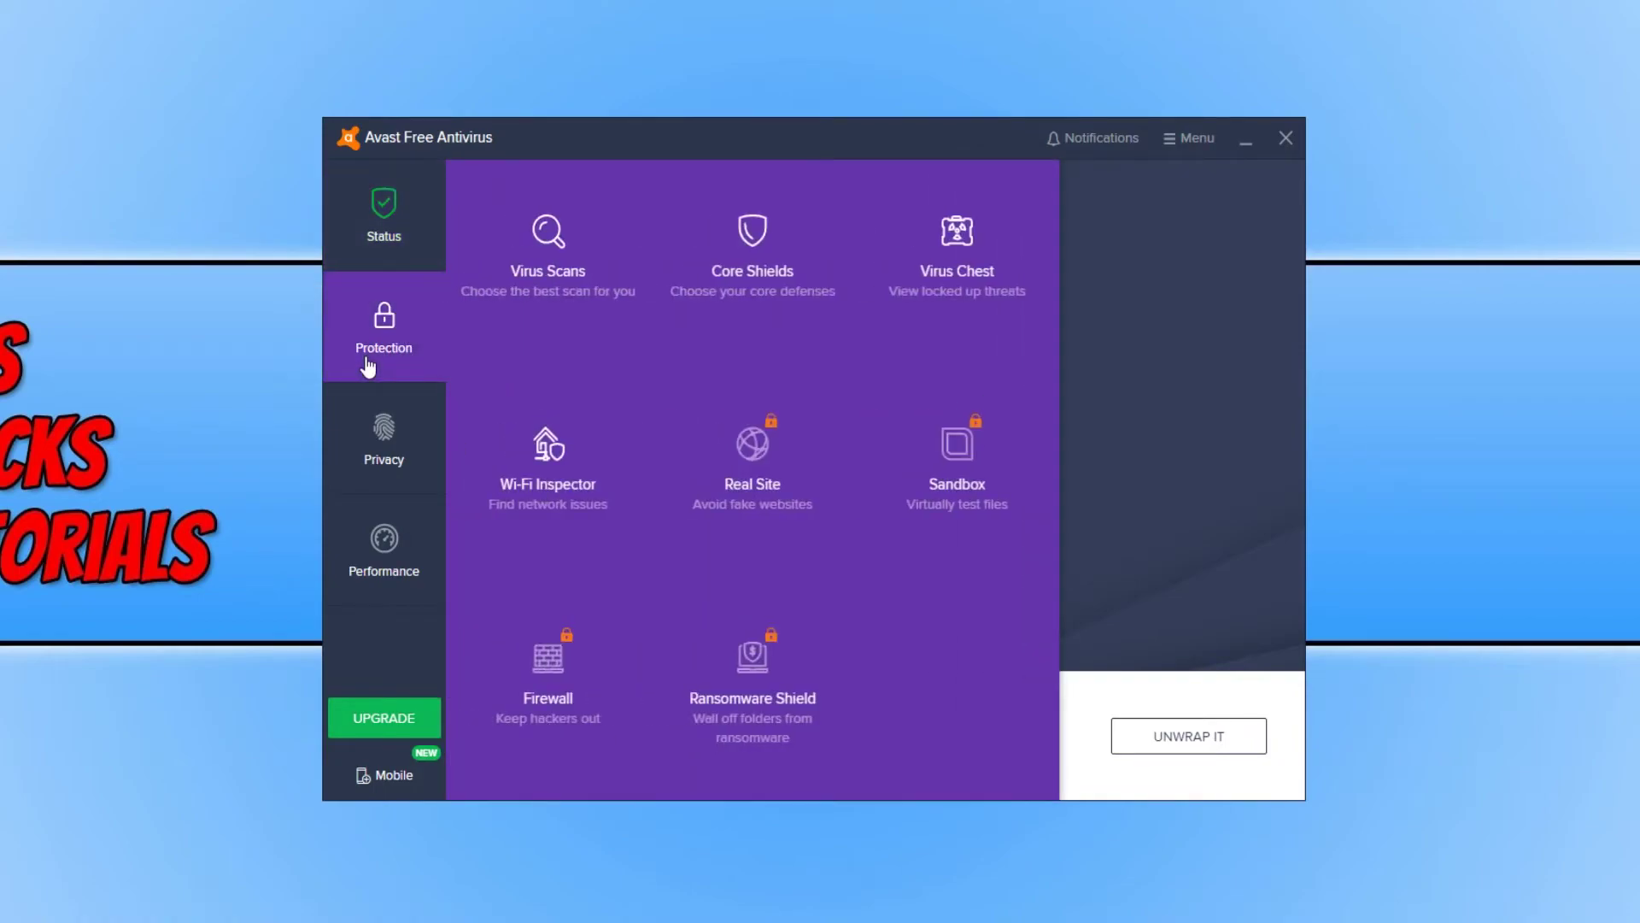
click(574, 274)
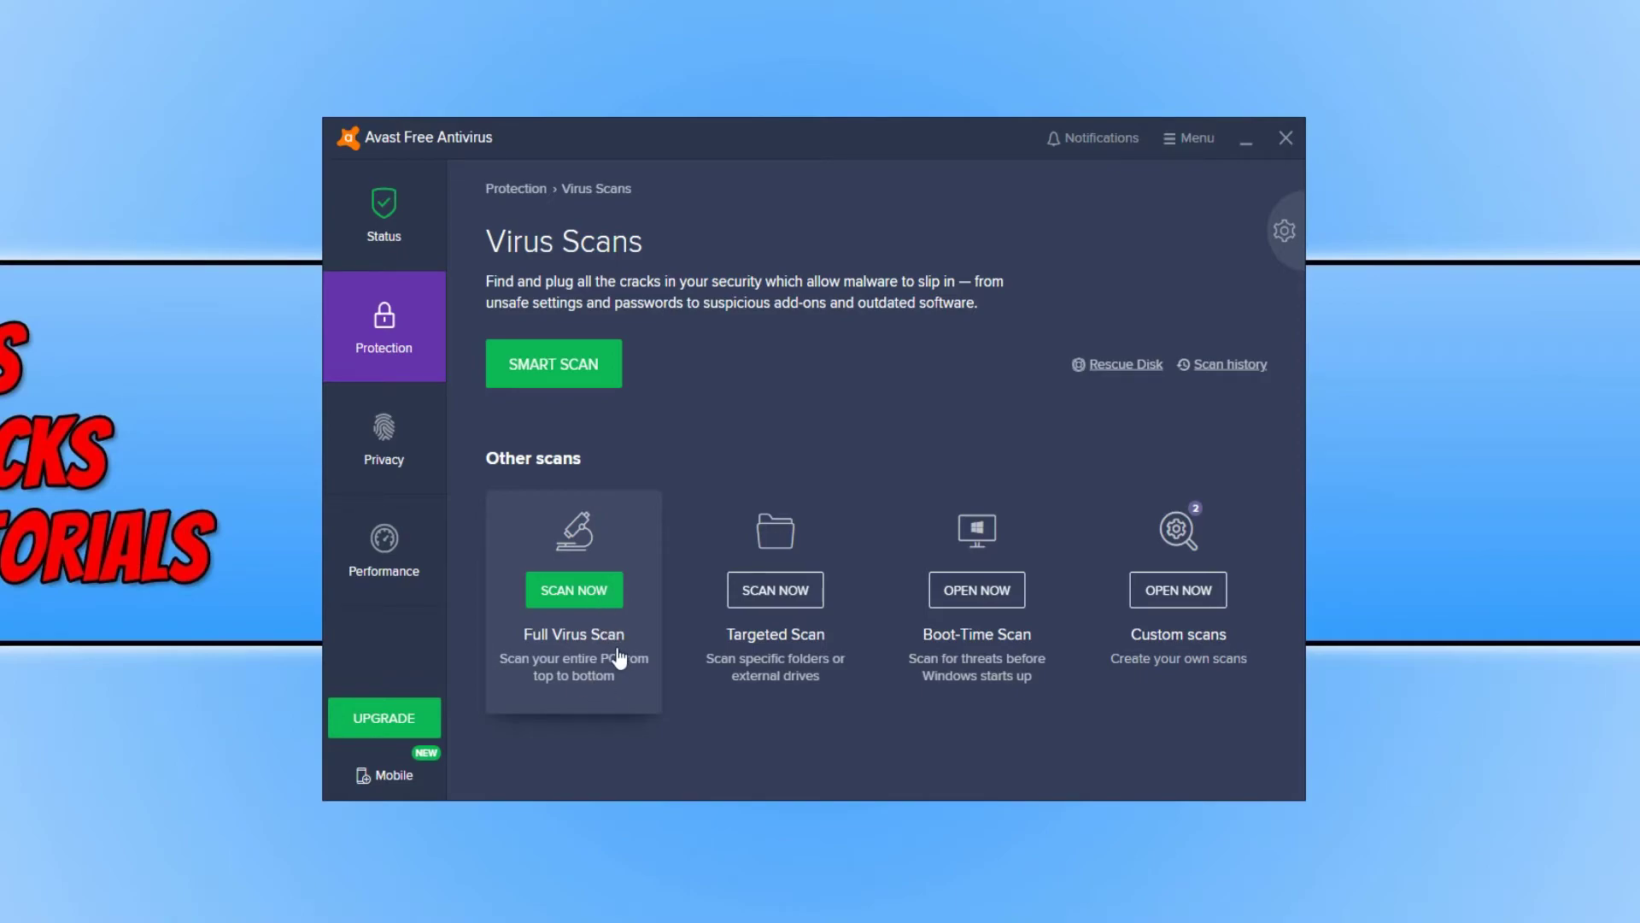
- Run a Full Virus Scan, close its clean result, and open Boot-Time Scan
click(585, 620)
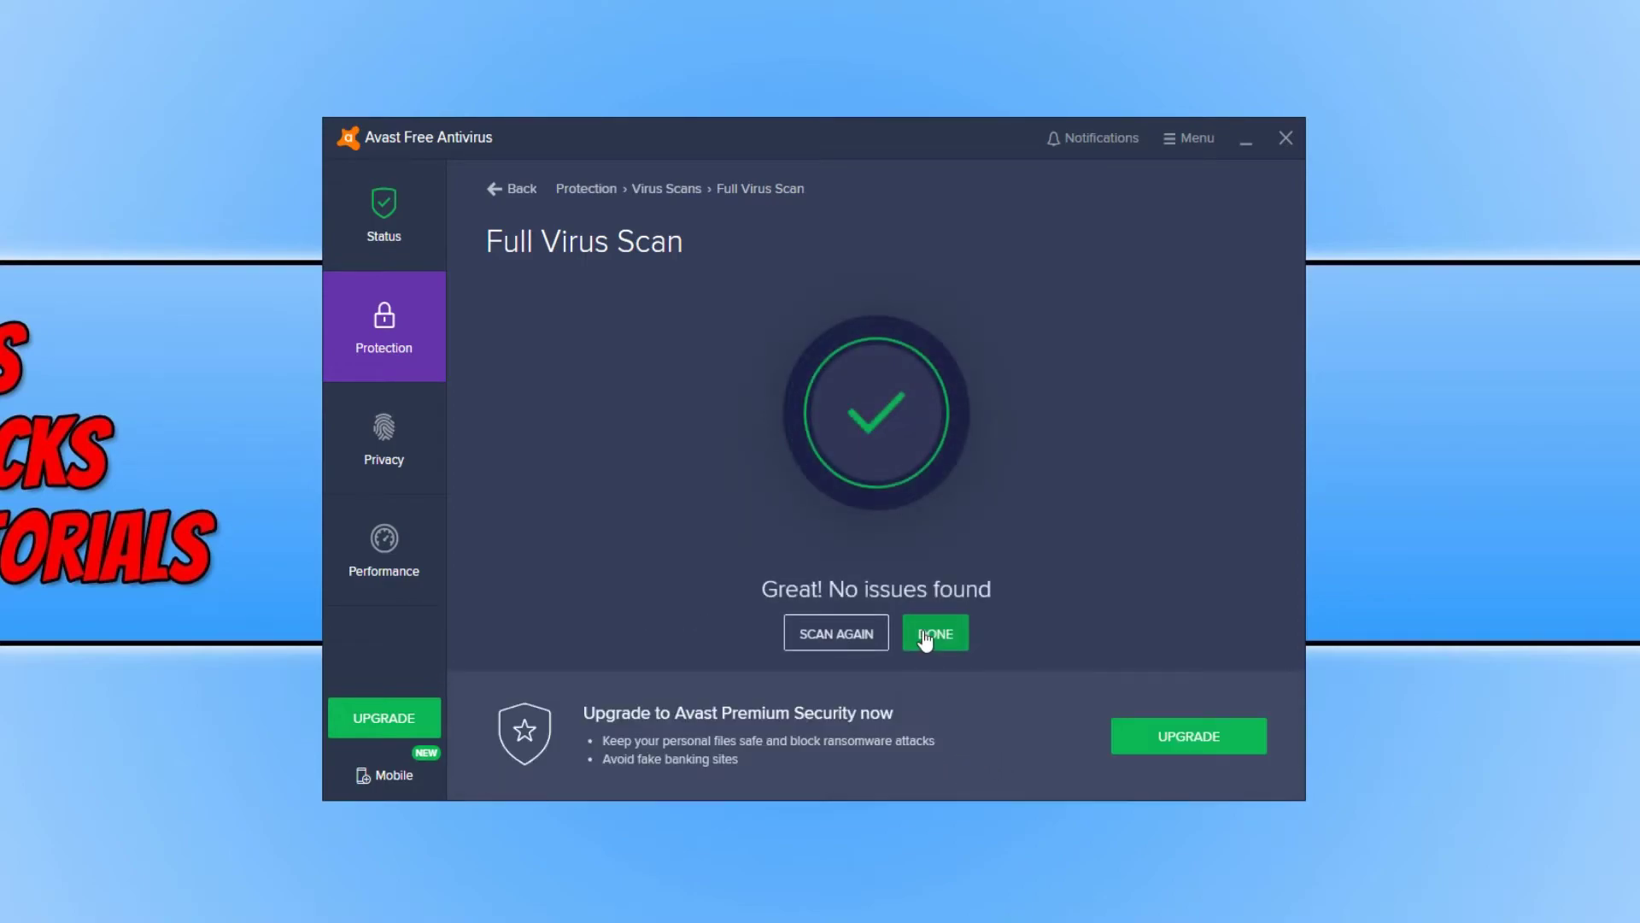
click(934, 649)
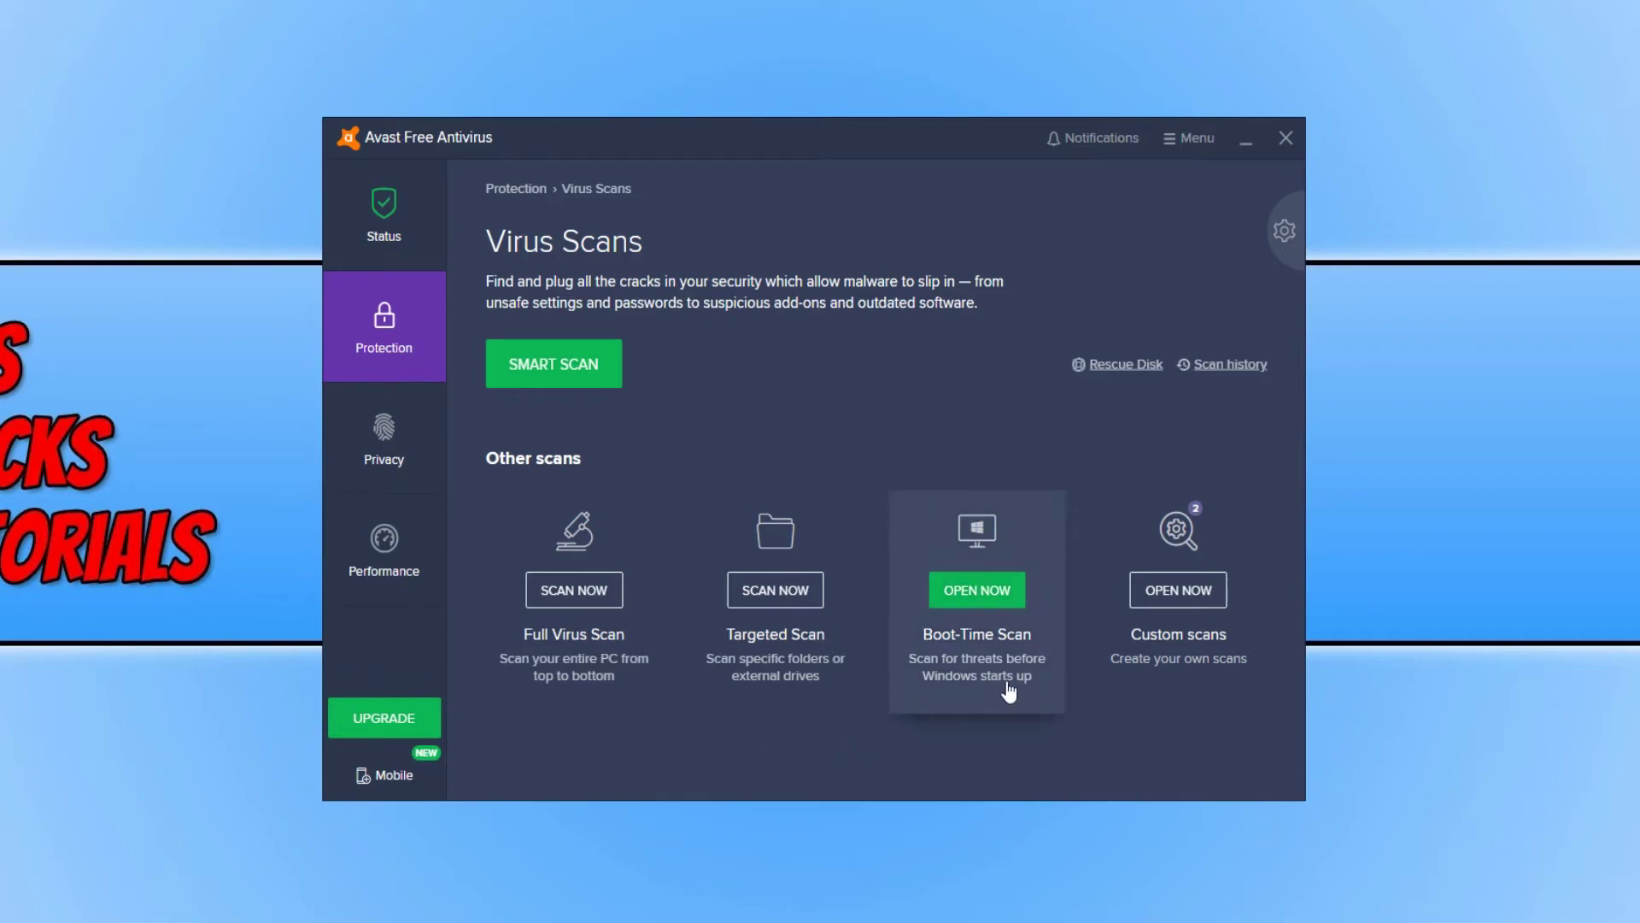
click(1003, 632)
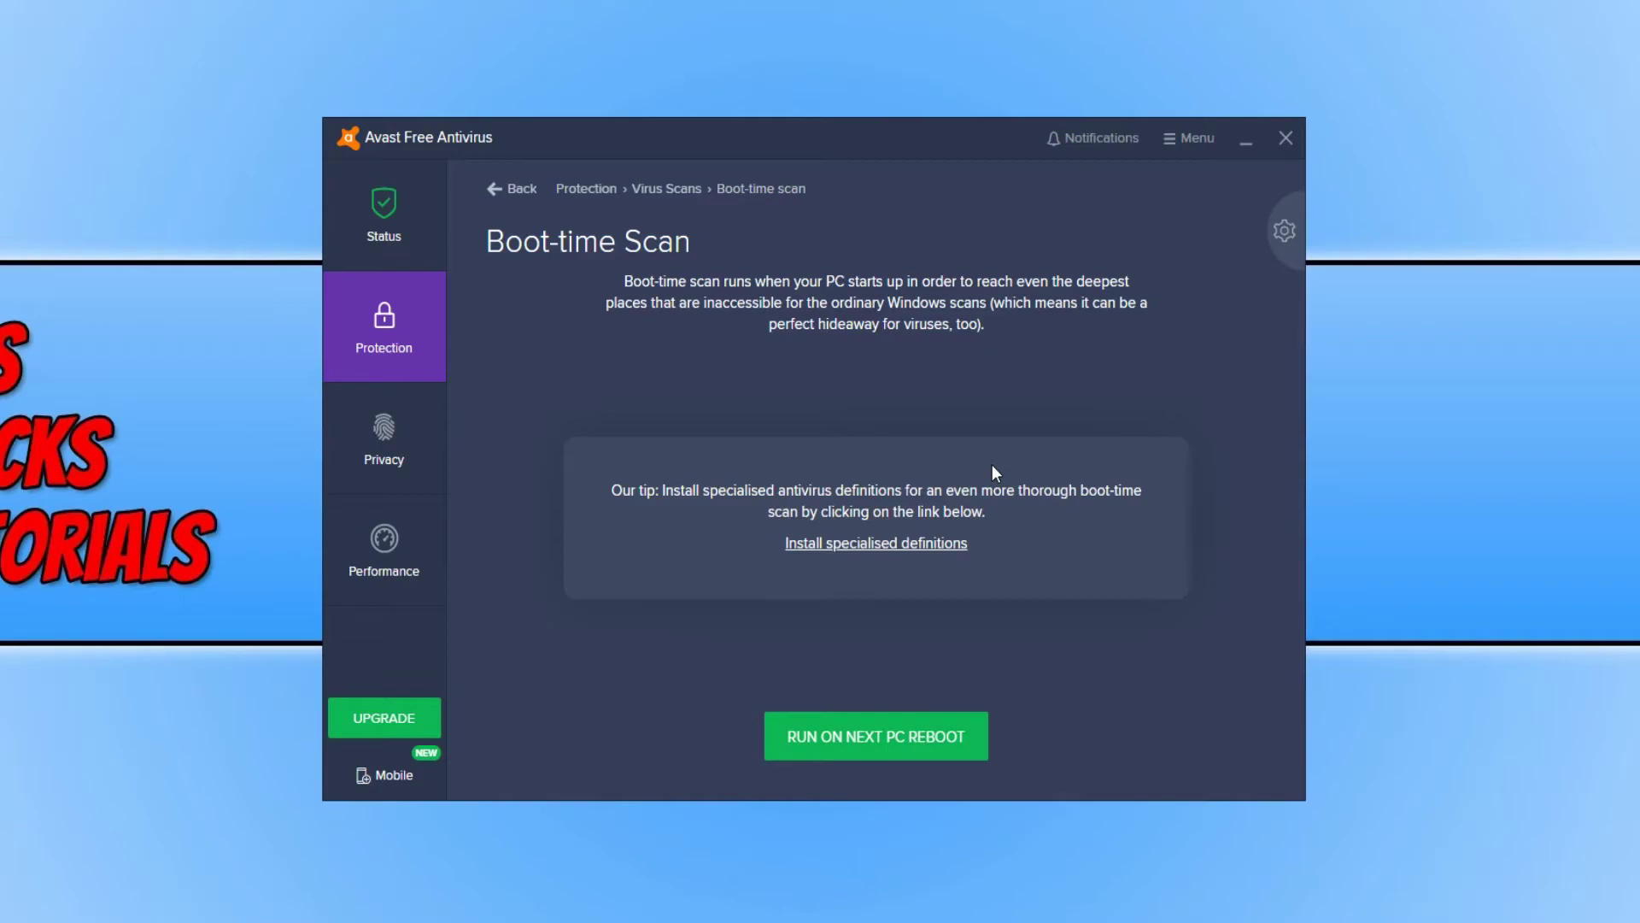
- Close Avast and save MBSetup.exe from the Malwarebytes tab in Firefox, then show downloads
click(1286, 138)
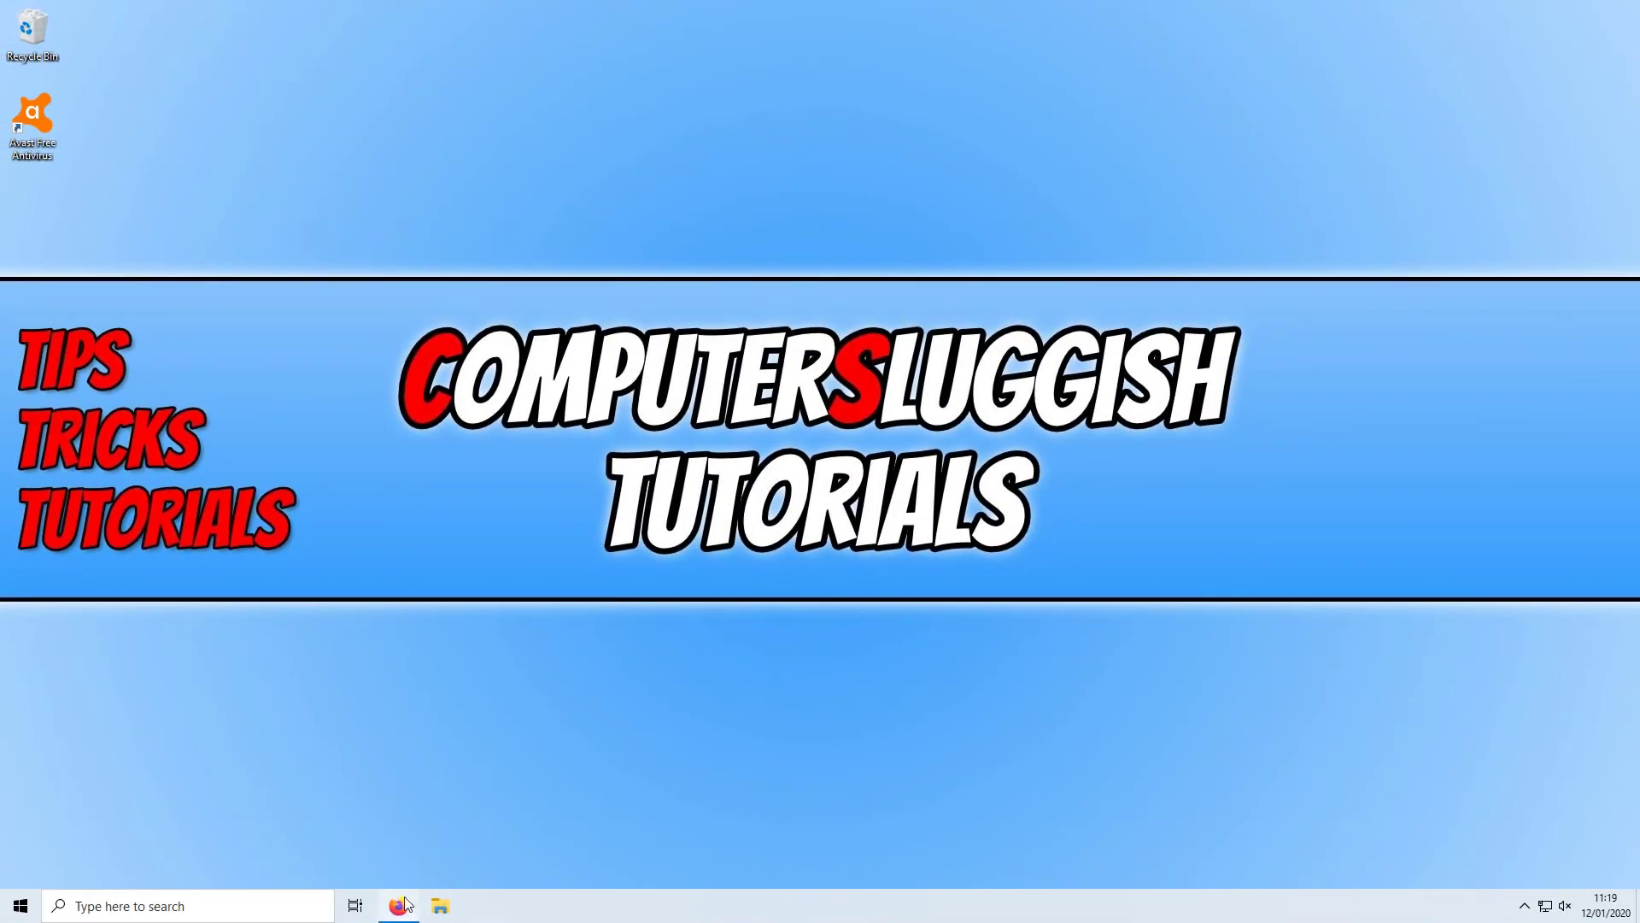
click(399, 905)
click(319, 10)
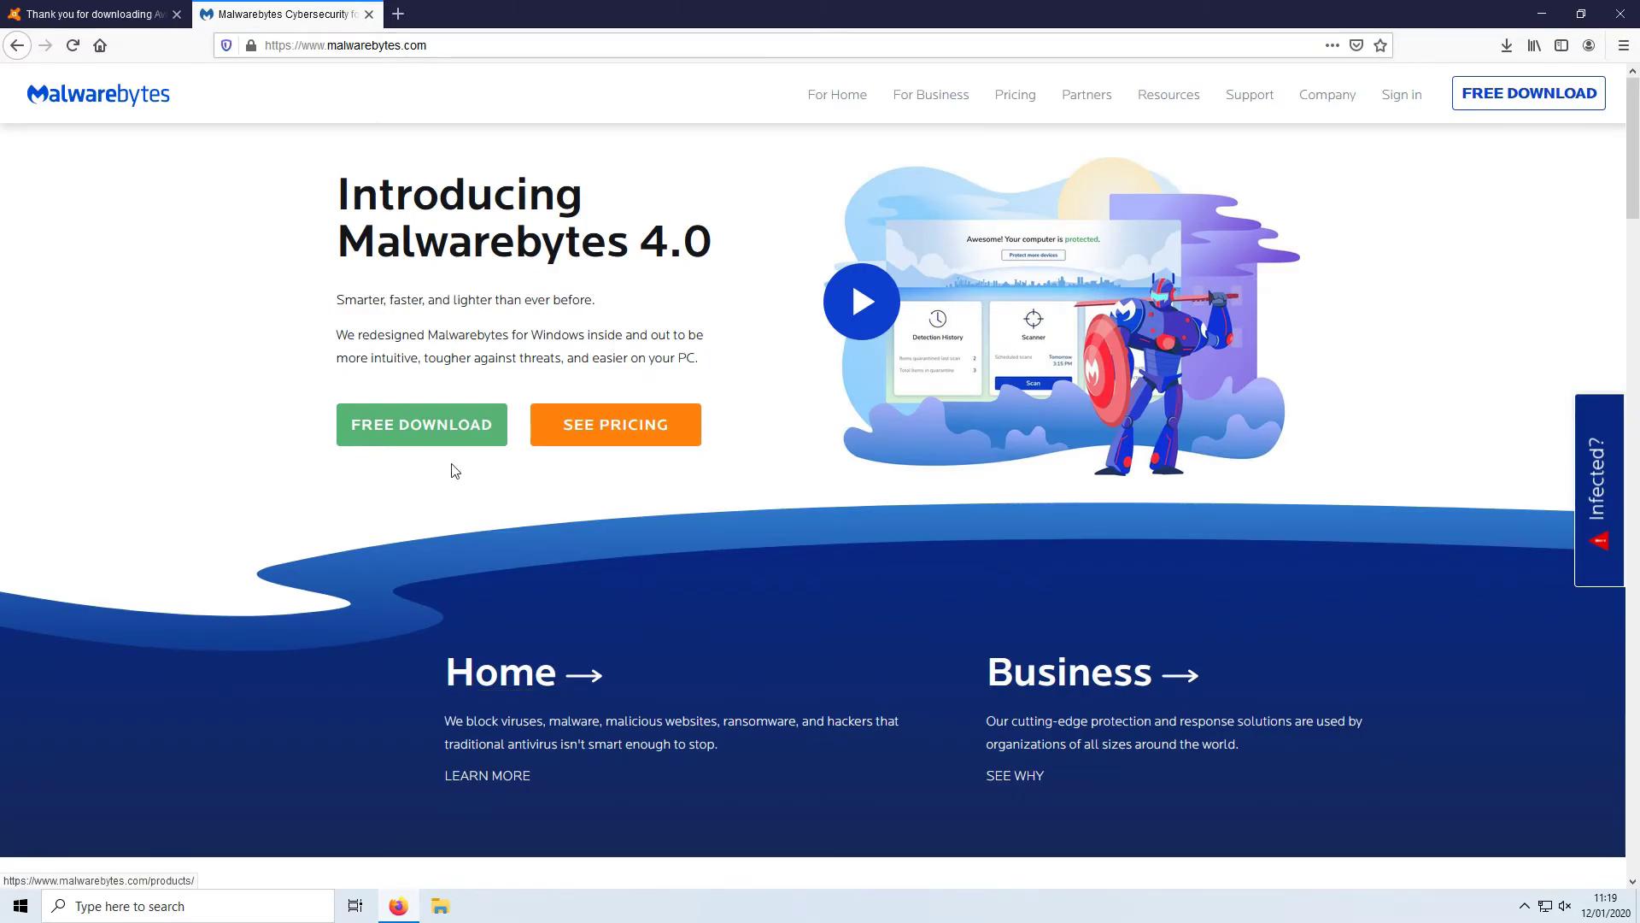
click(431, 438)
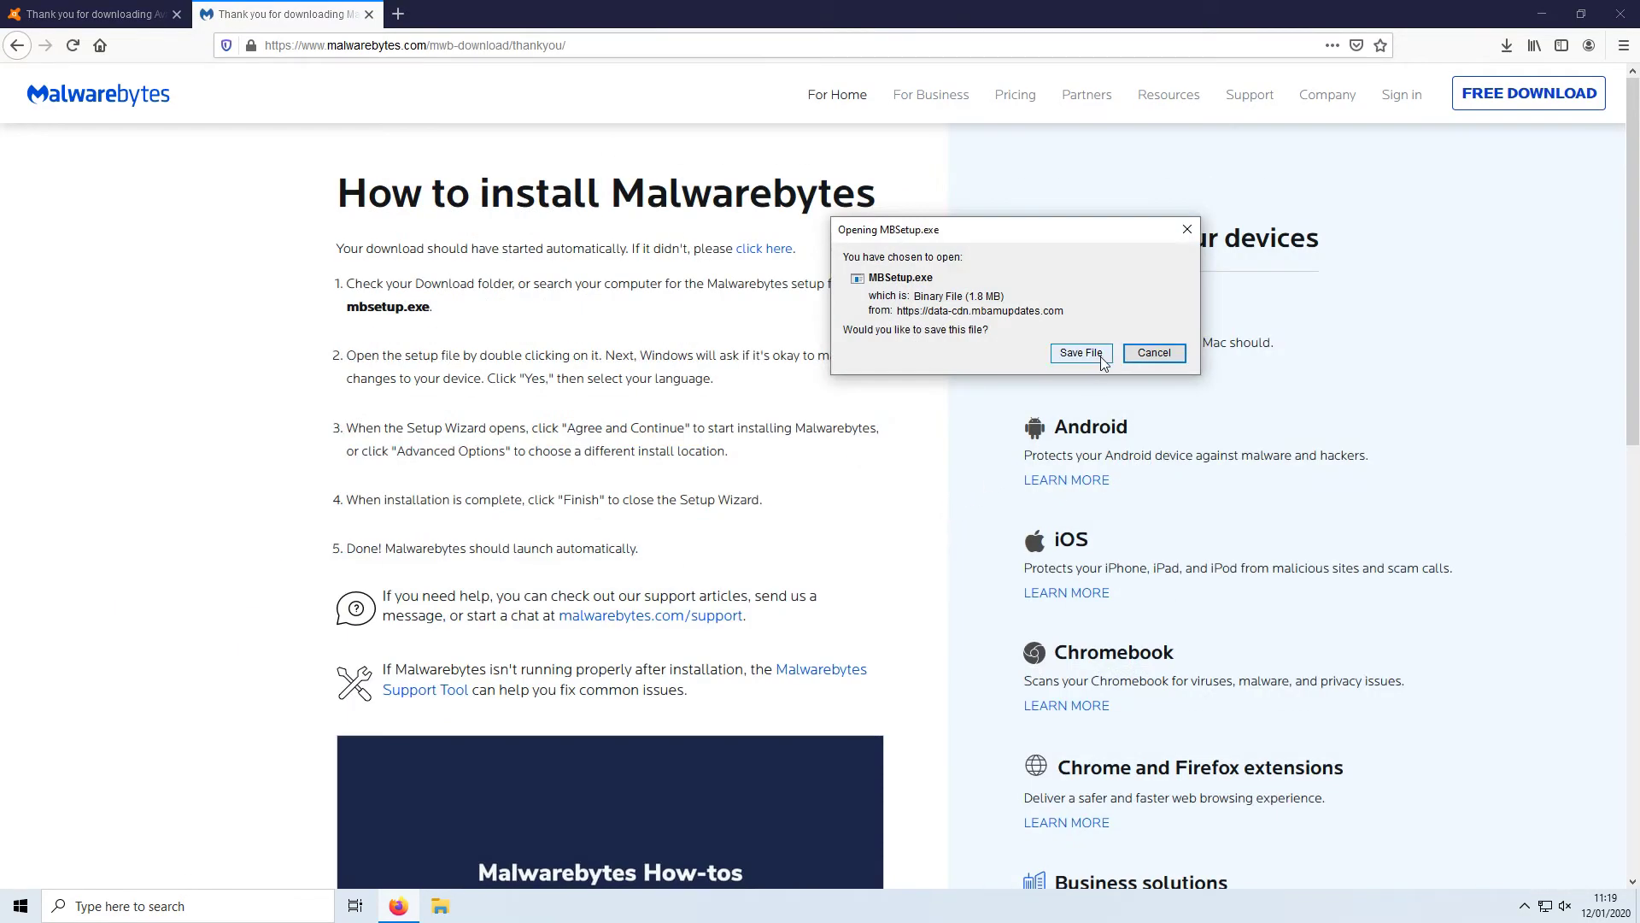
click(1081, 355)
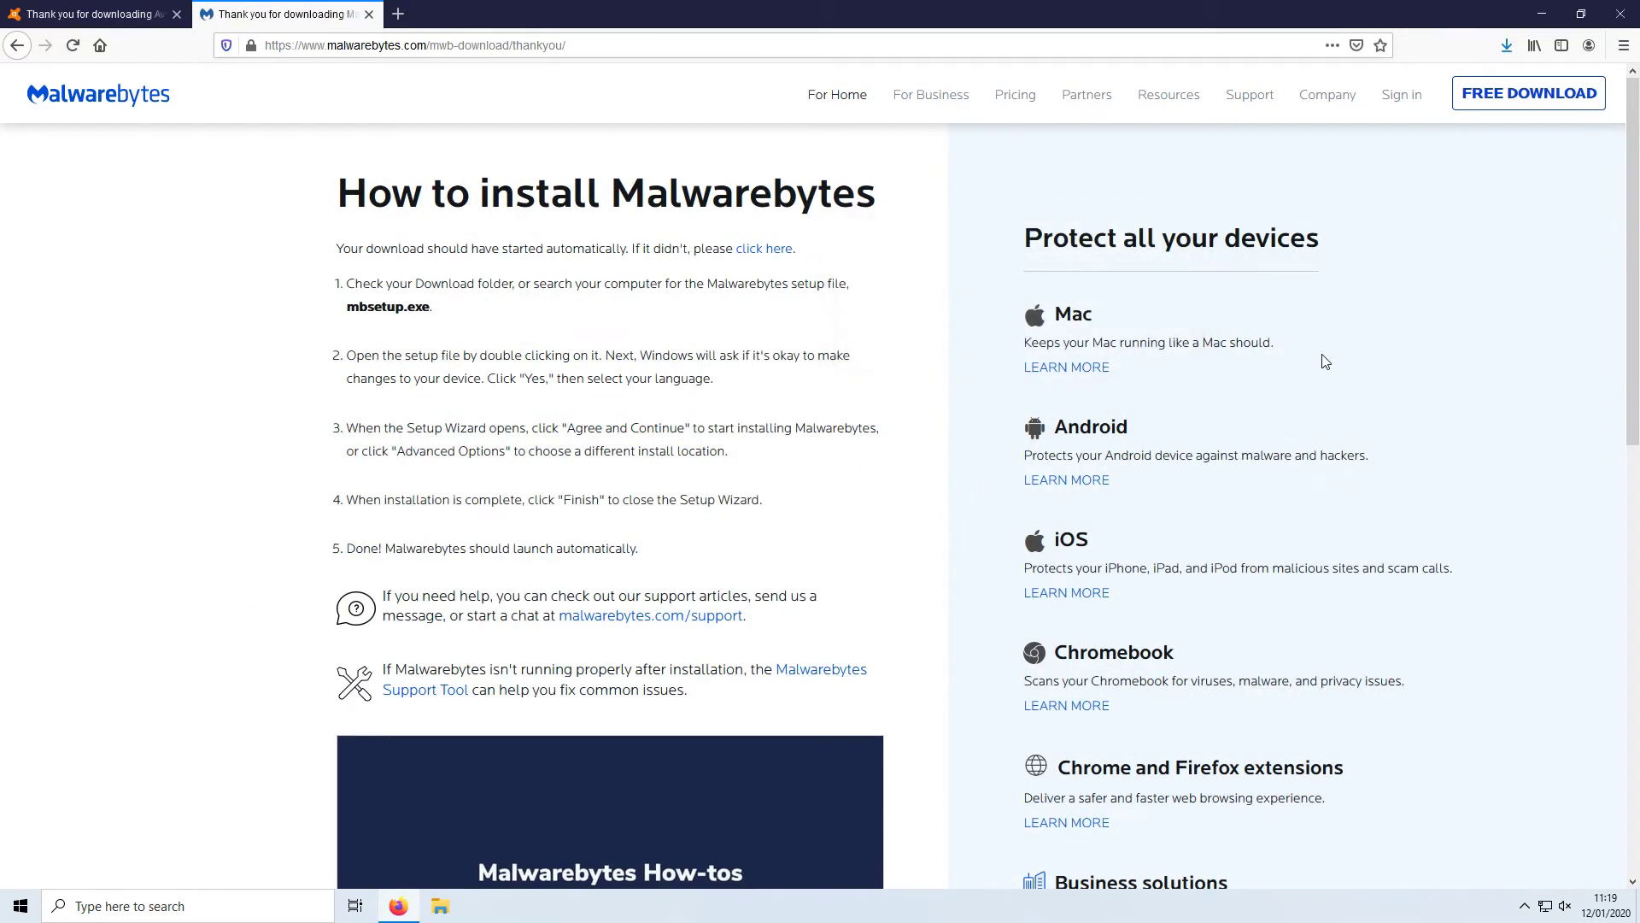
click(1506, 47)
- Run MBSetup.exe and install Malwarebytes for a personal computer, keeping default advanced options
click(1288, 99)
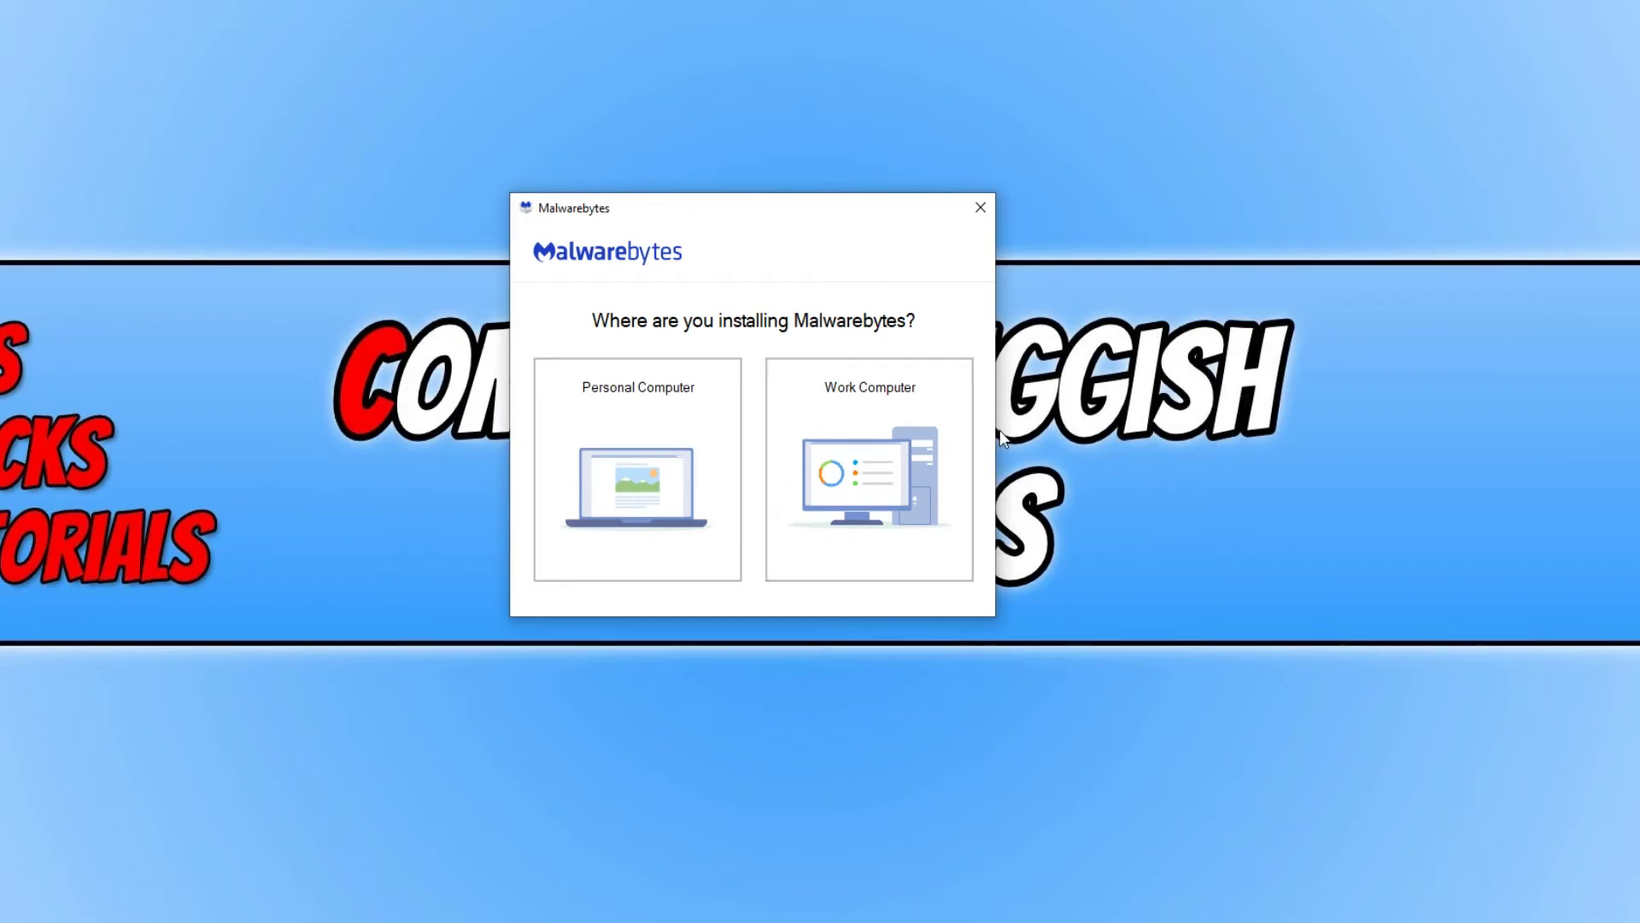
click(647, 516)
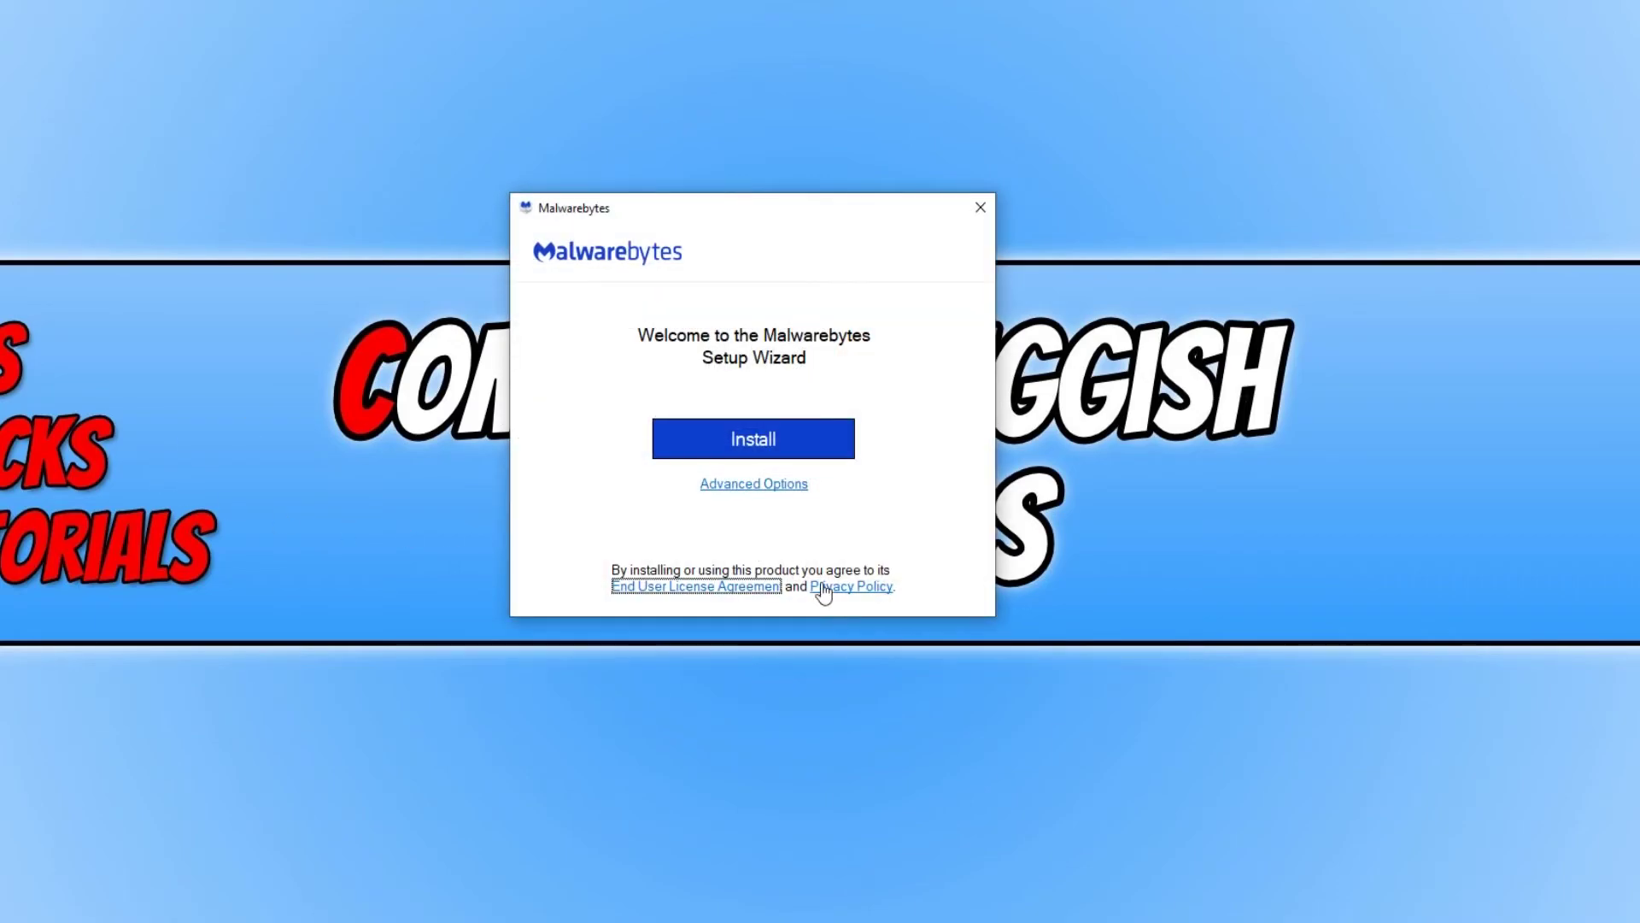
click(780, 492)
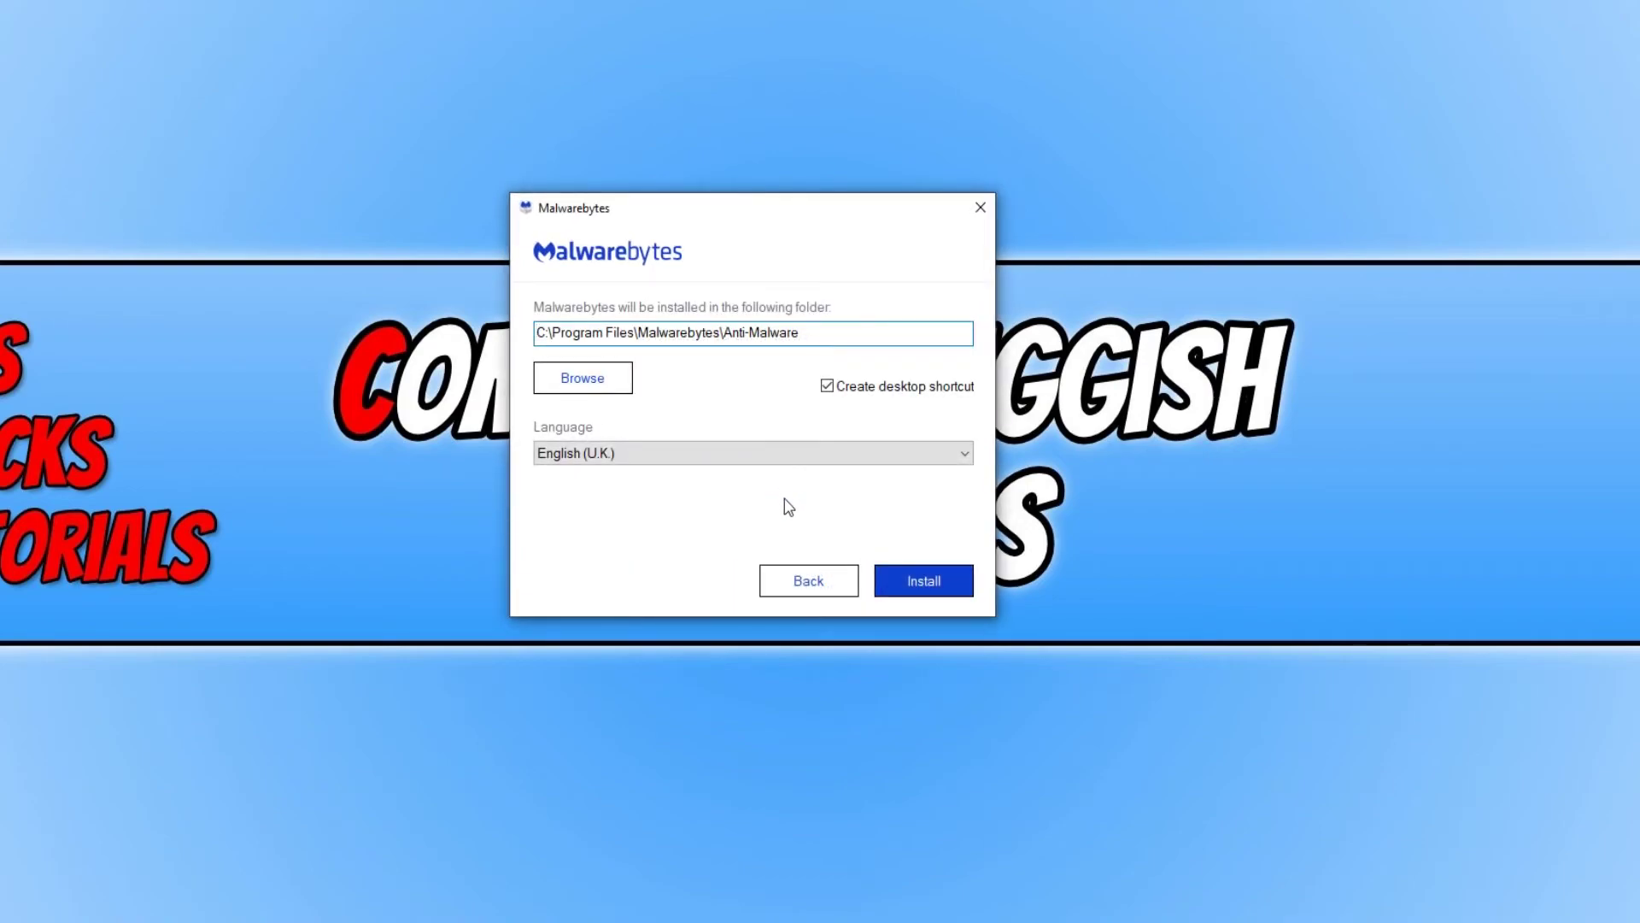
click(942, 589)
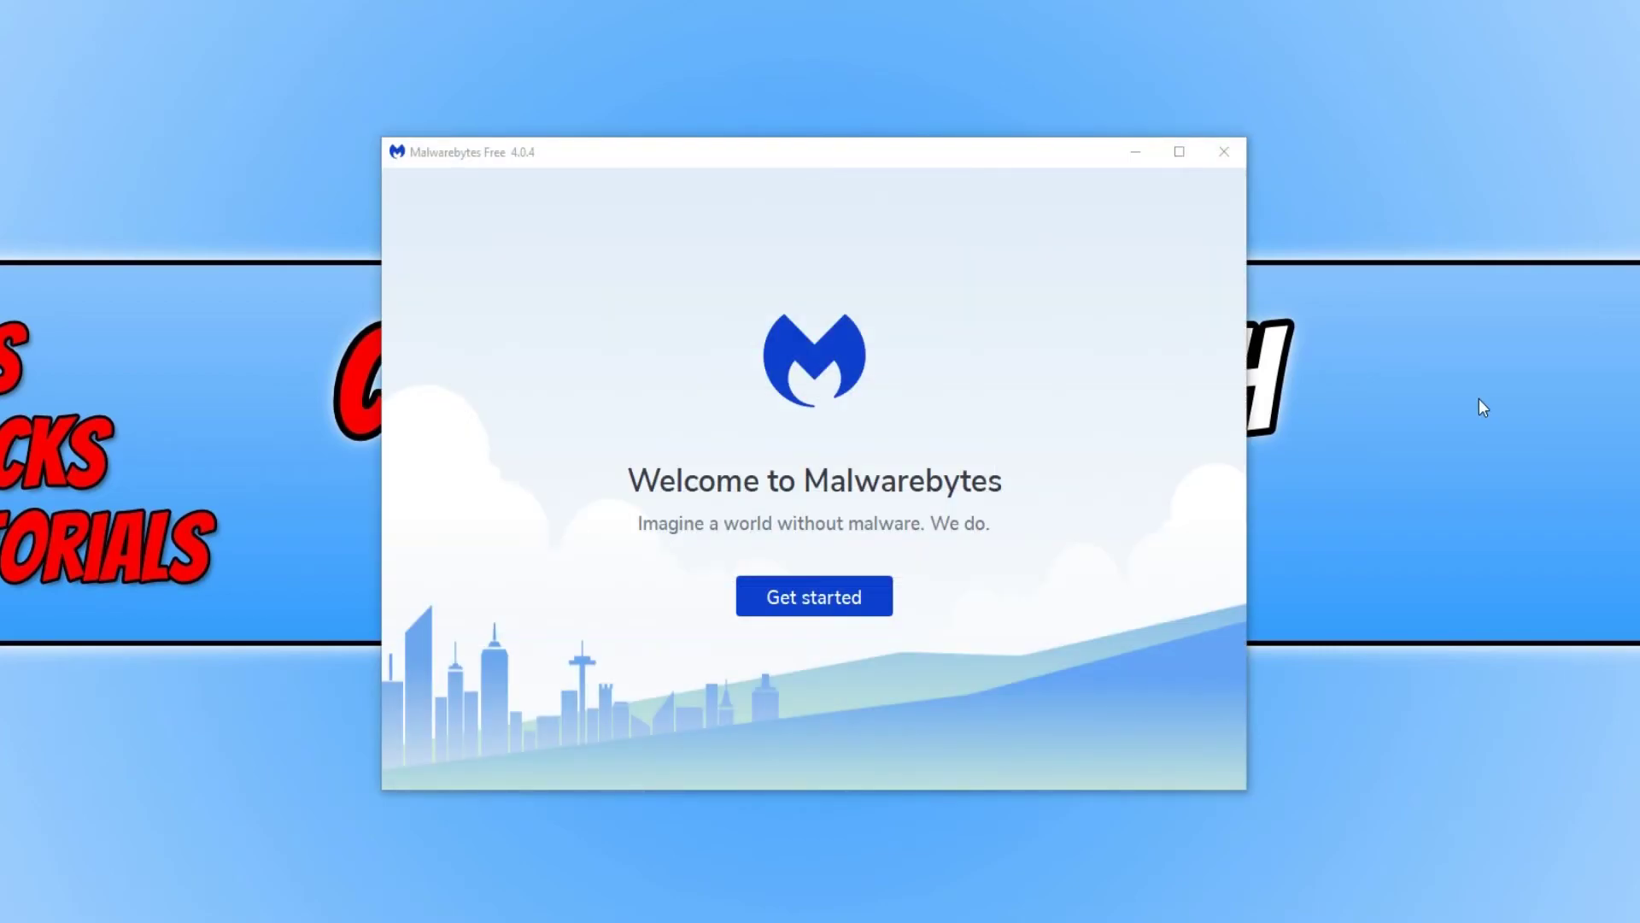
- Choose Use Malwarebytes Free and open it with the email field left blank
click(841, 163)
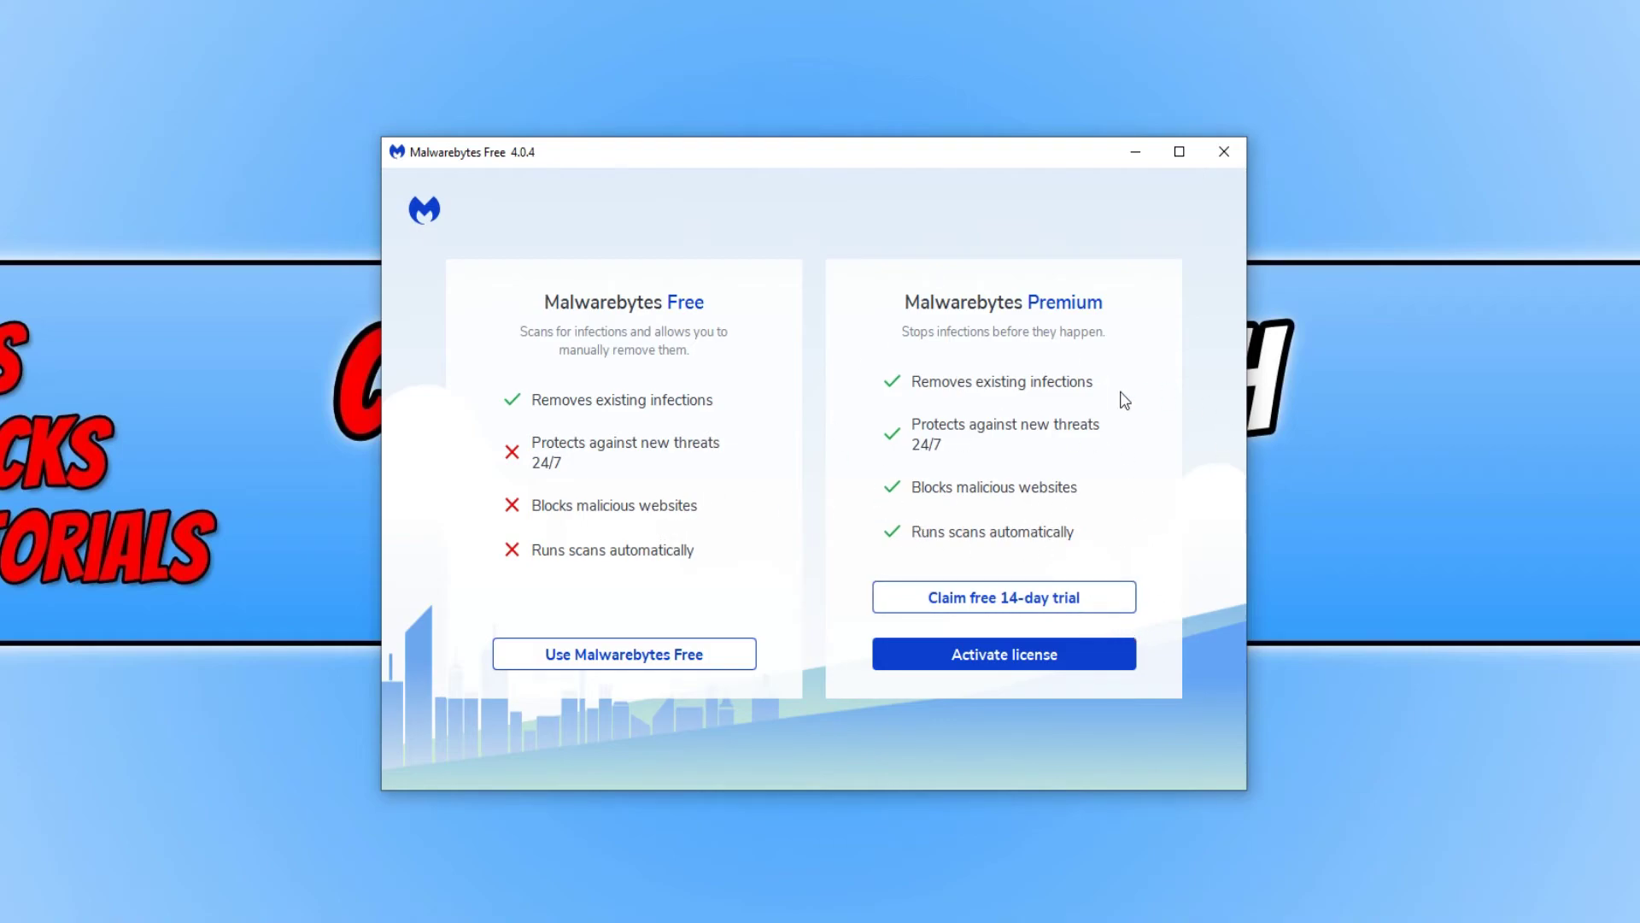
click(667, 655)
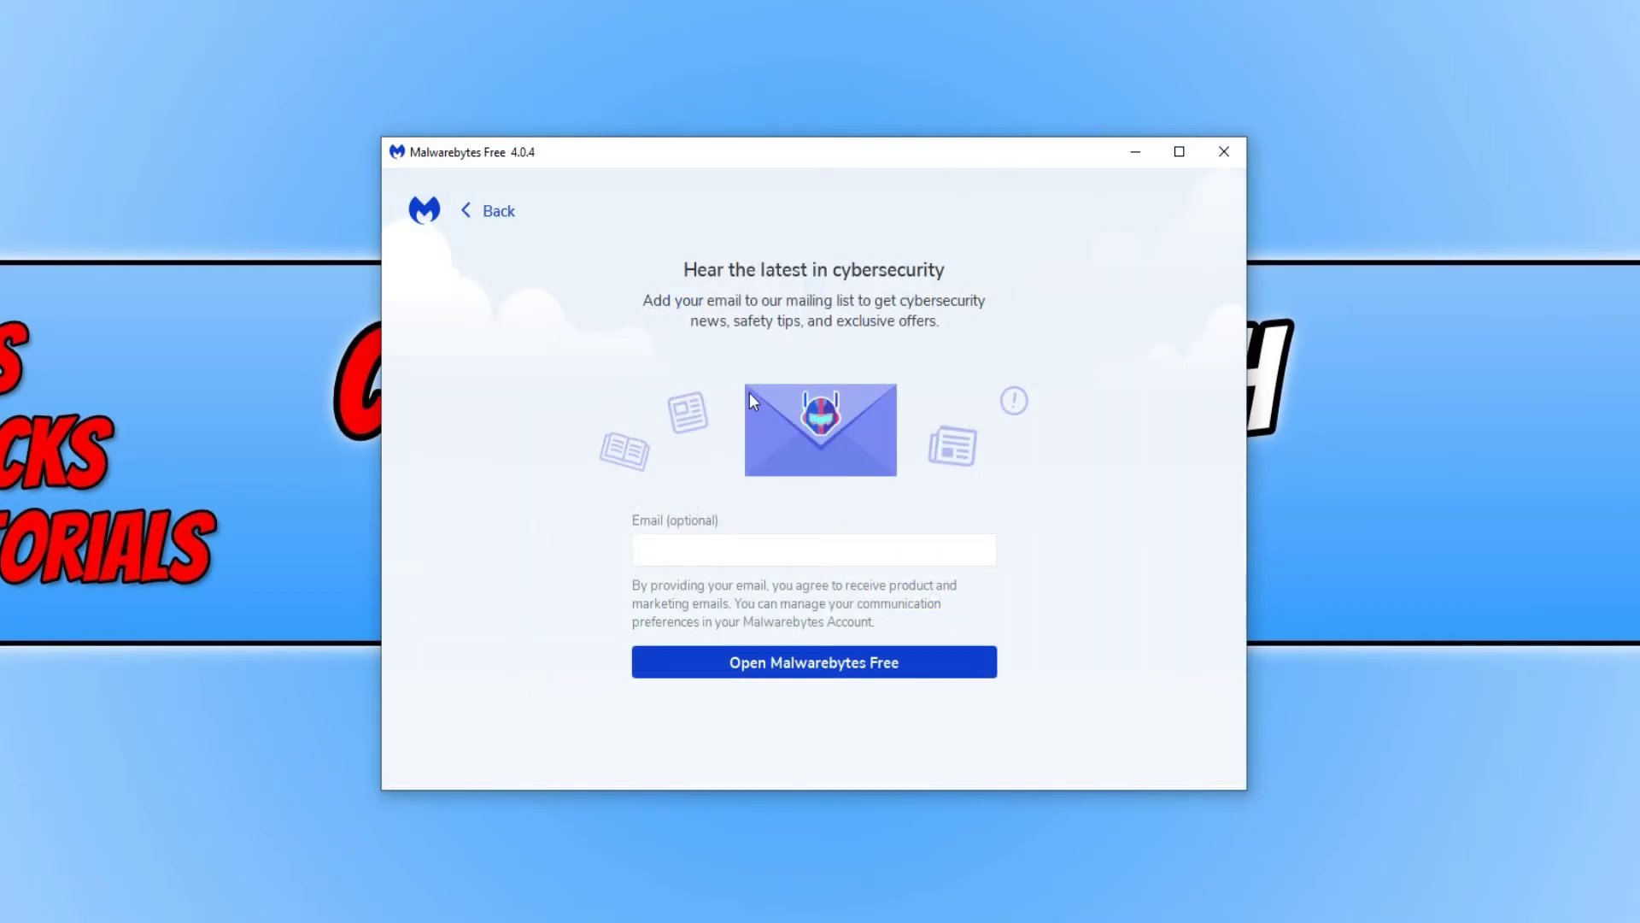
click(867, 663)
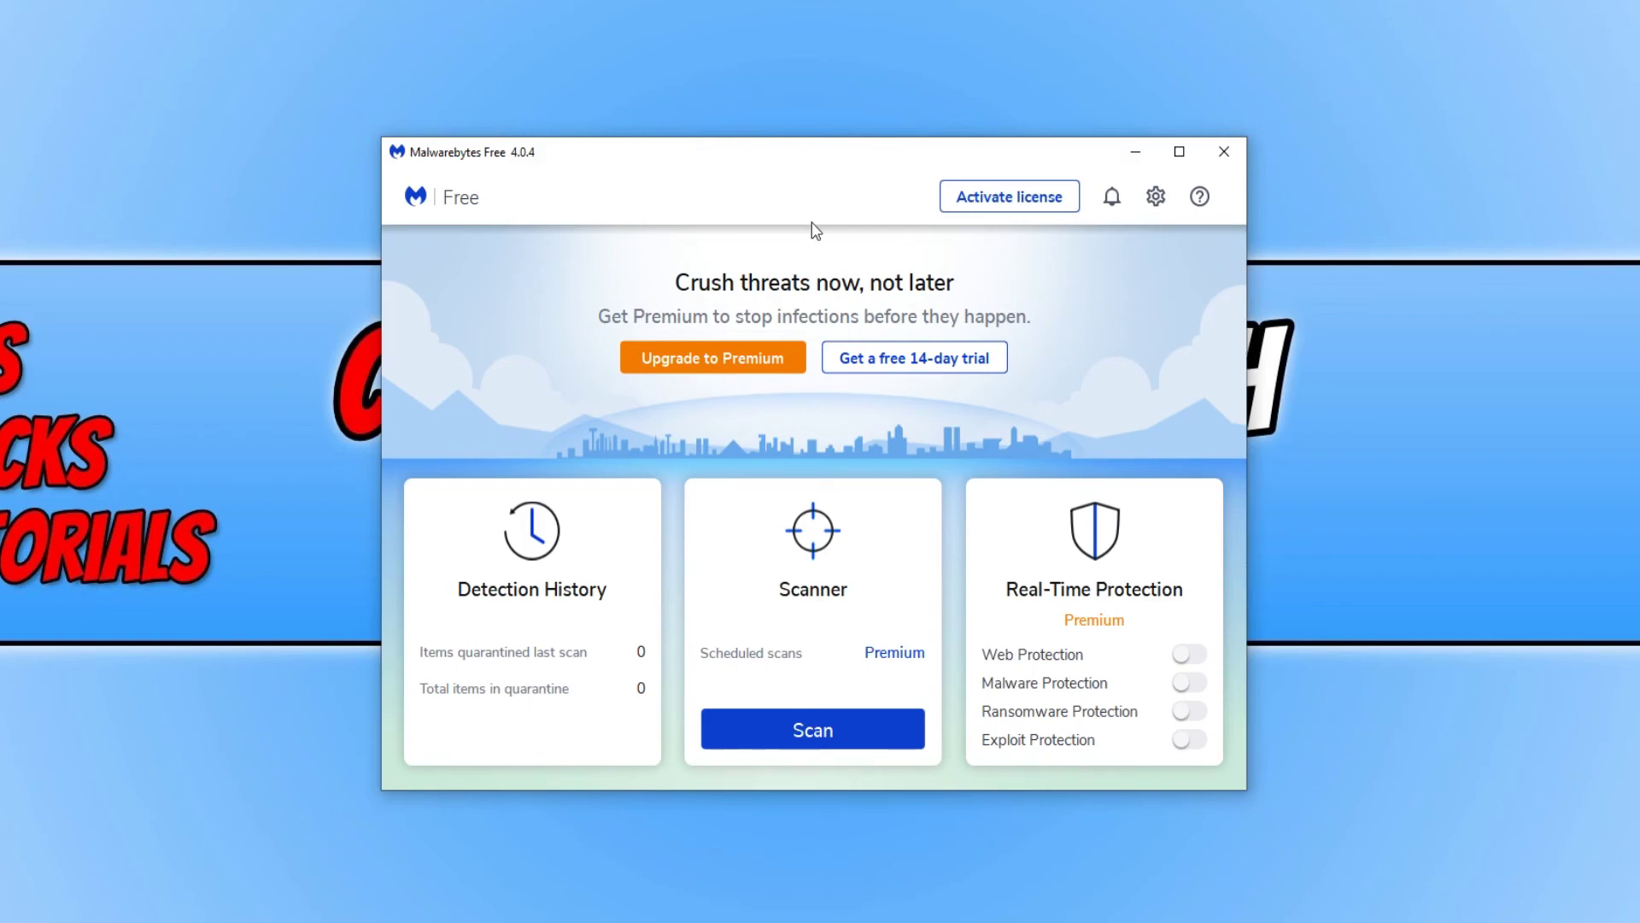
- Start a Threat Scan from the Scanner card on the dashboard
click(858, 728)
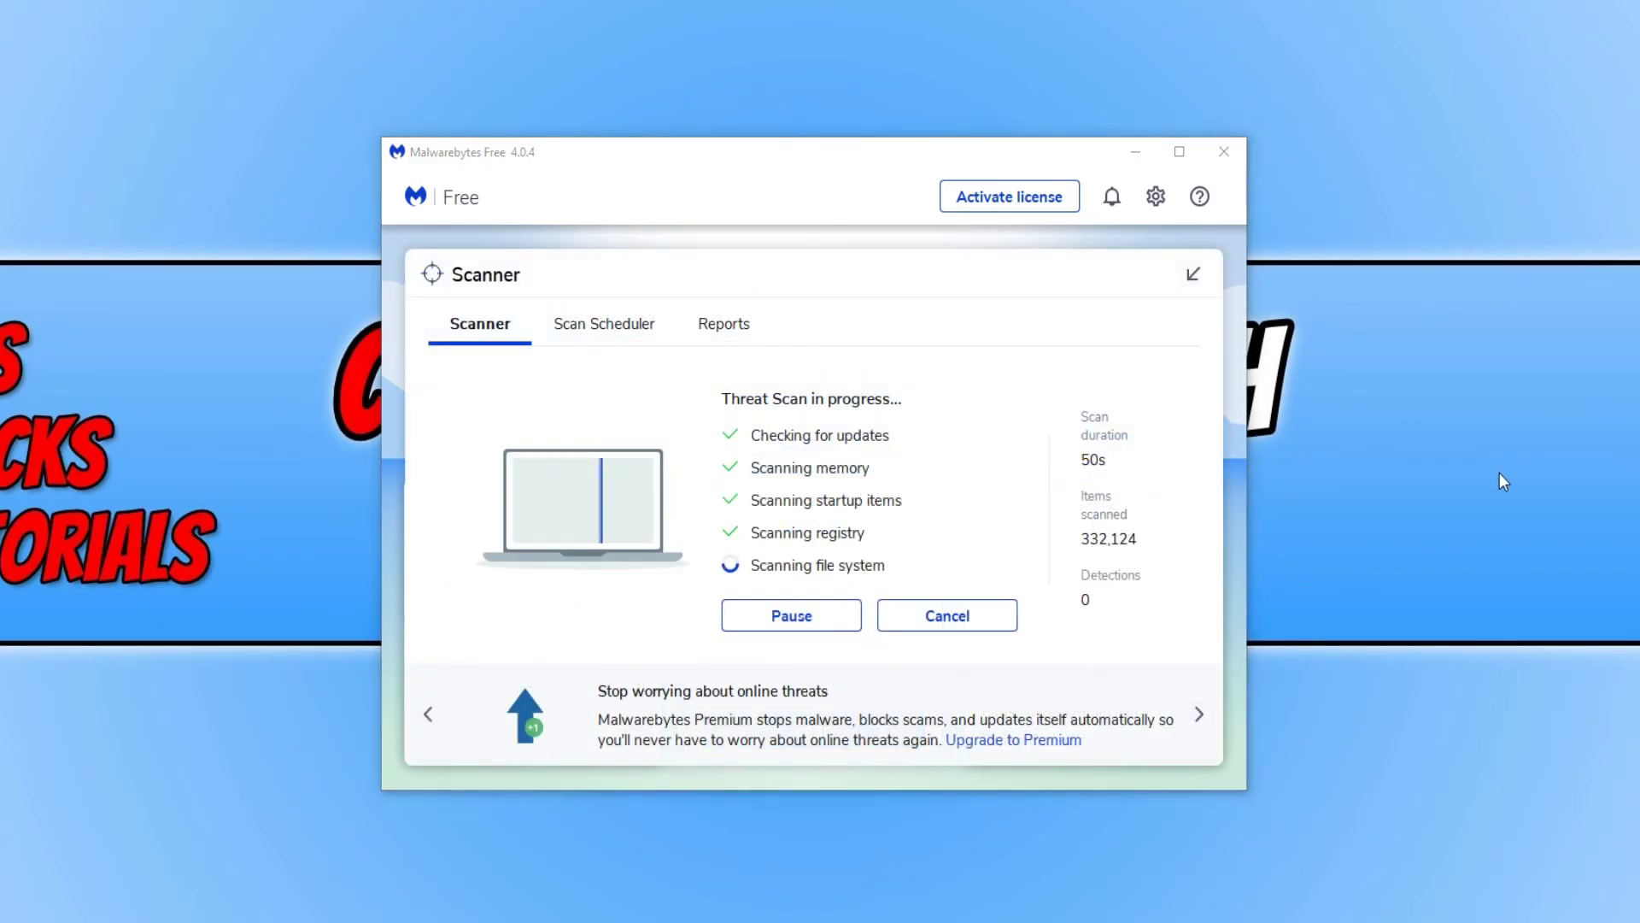